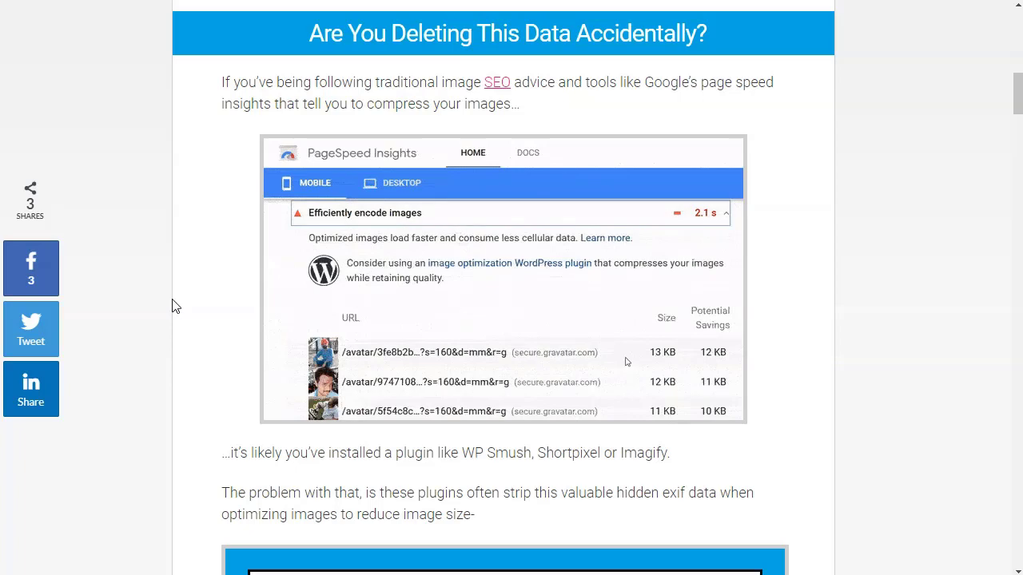
- Read the article section on image optimization plugins like WP Smush, Shortpixel and Imagify stripping EXIF data
scroll(176, 307, "down", 4)
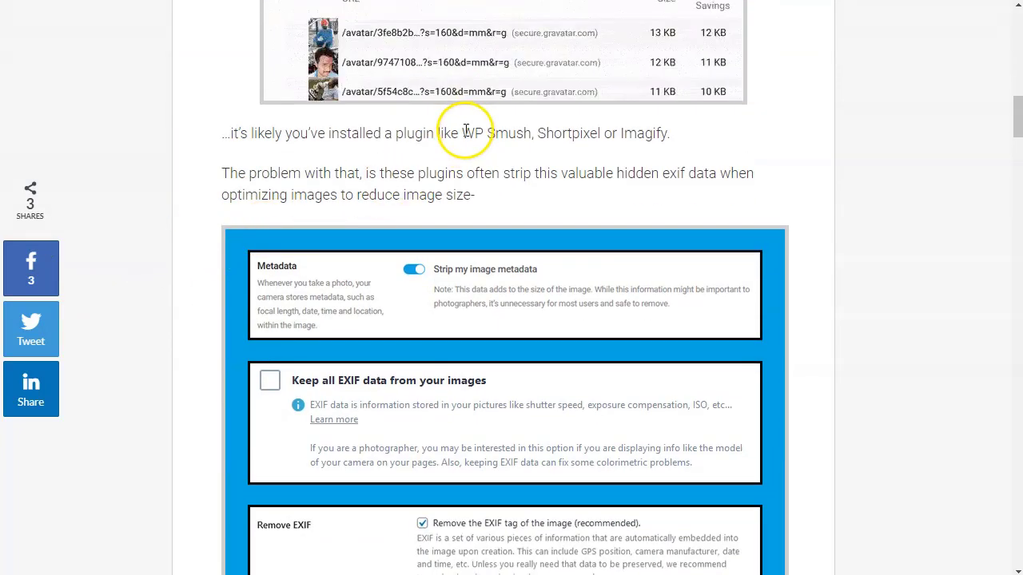
left_click_drag(508, 136, 527, 137)
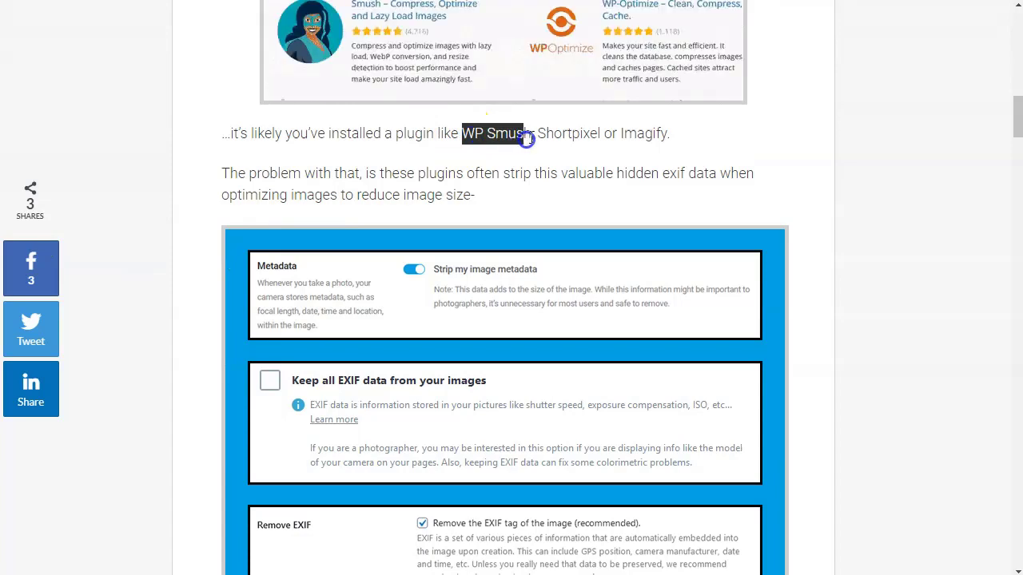
double_click(568, 134)
double_click(643, 134)
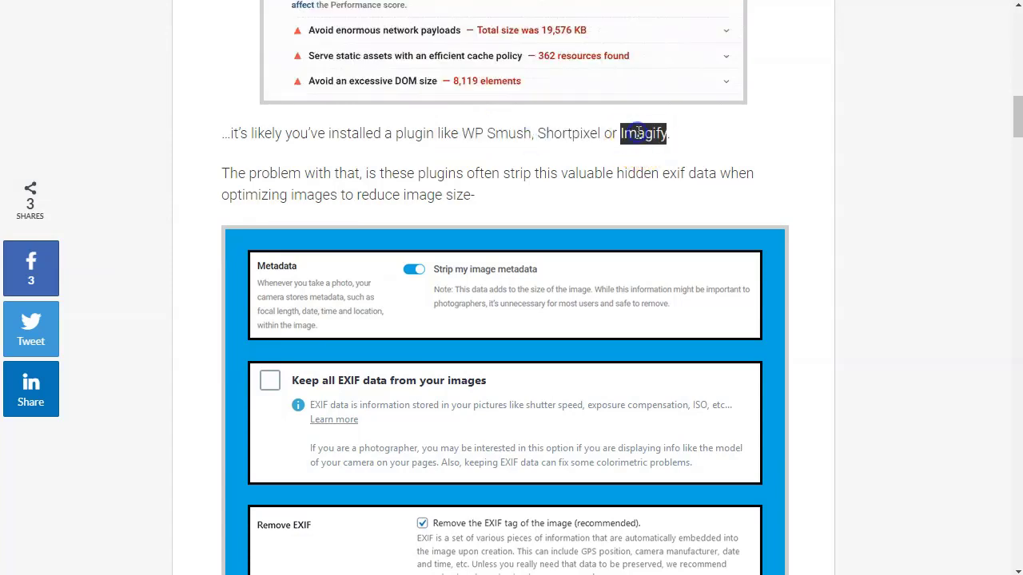
left_click(416, 172)
scroll(417, 172, "down", 2)
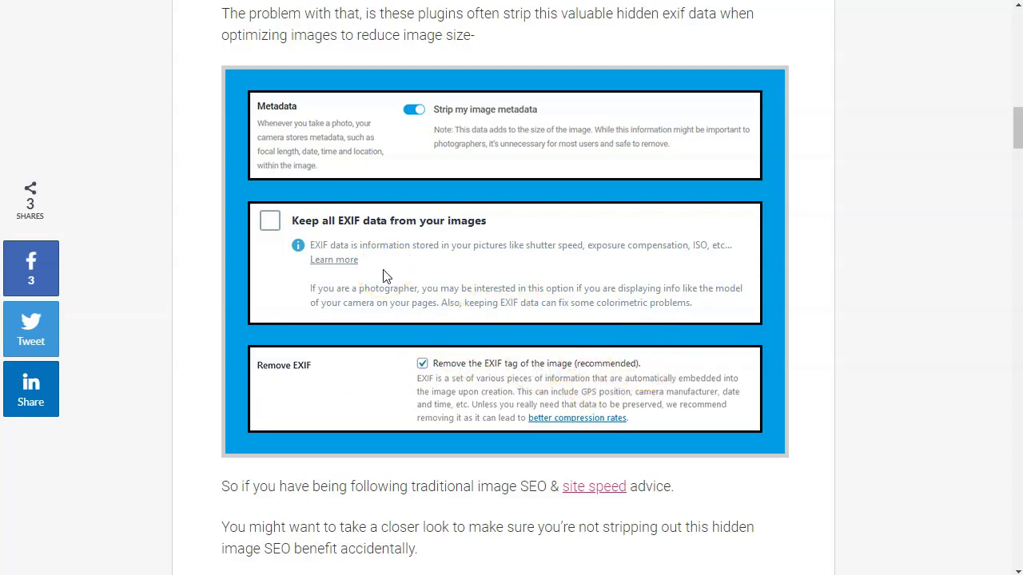
scroll(384, 276, "down", 3)
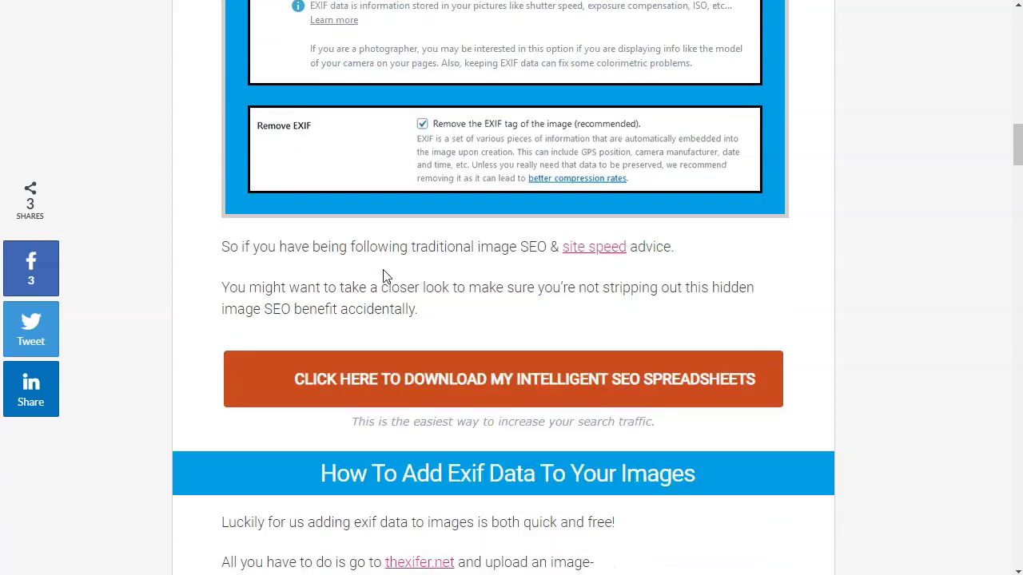
scroll(383, 275, "down", 2)
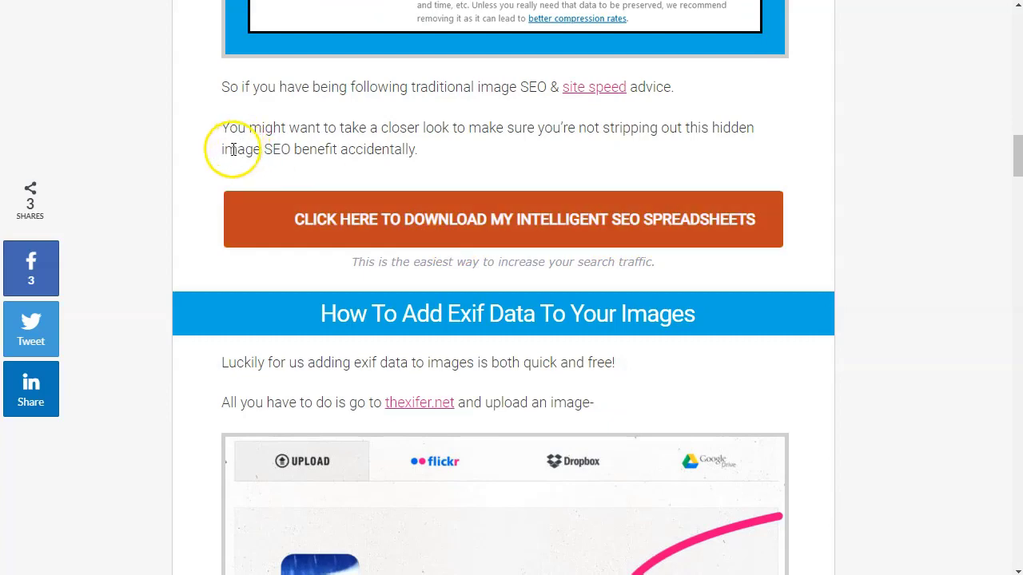
- Review the article's instructions for adding EXIF data with thexifer.net and checking it with metadata2go.com
scroll(197, 211, "down", 3)
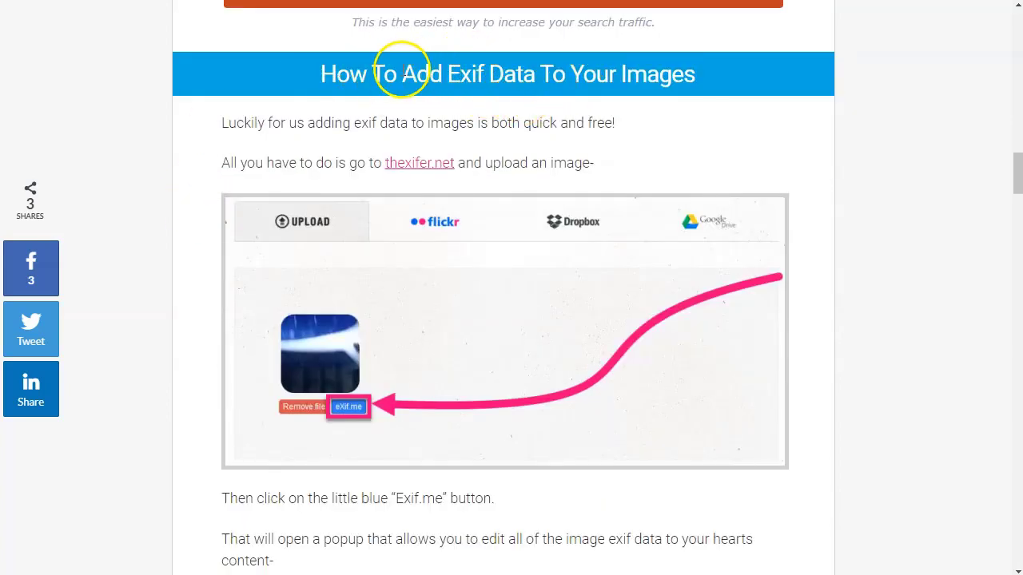
left_click_drag(402, 70, 507, 78)
left_click(472, 76)
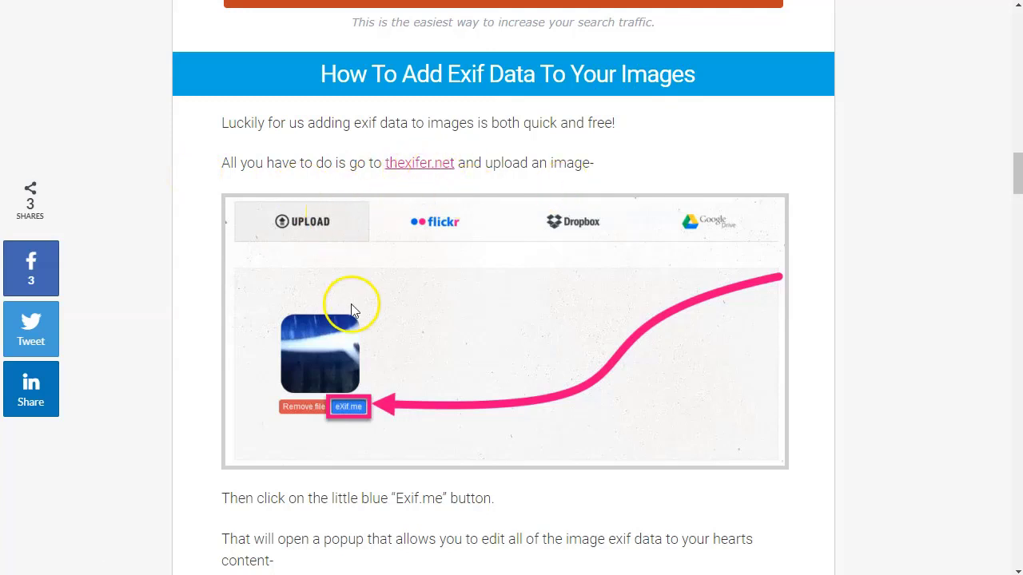
scroll(369, 393, "down", 1)
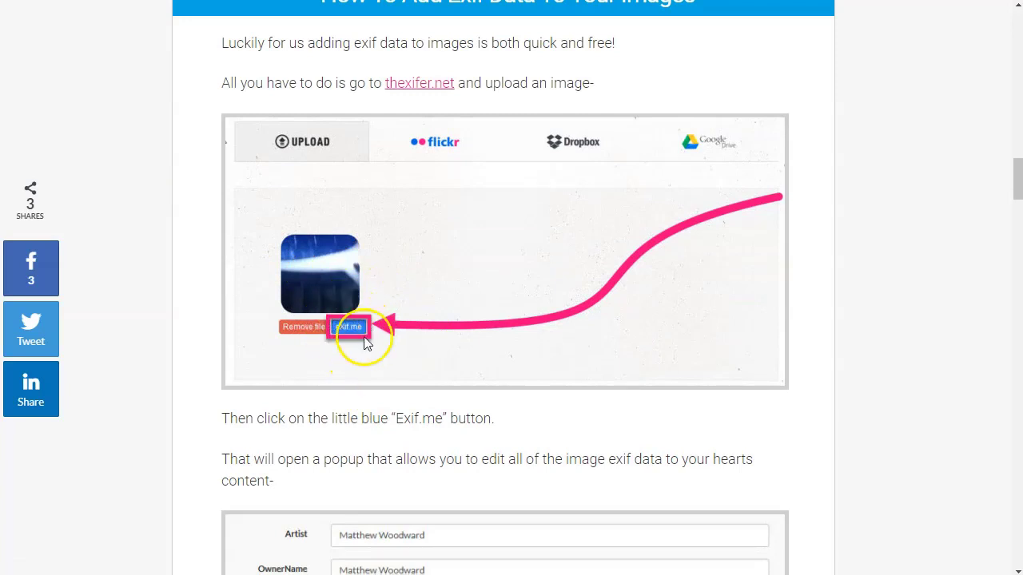
scroll(368, 331, "down", 3)
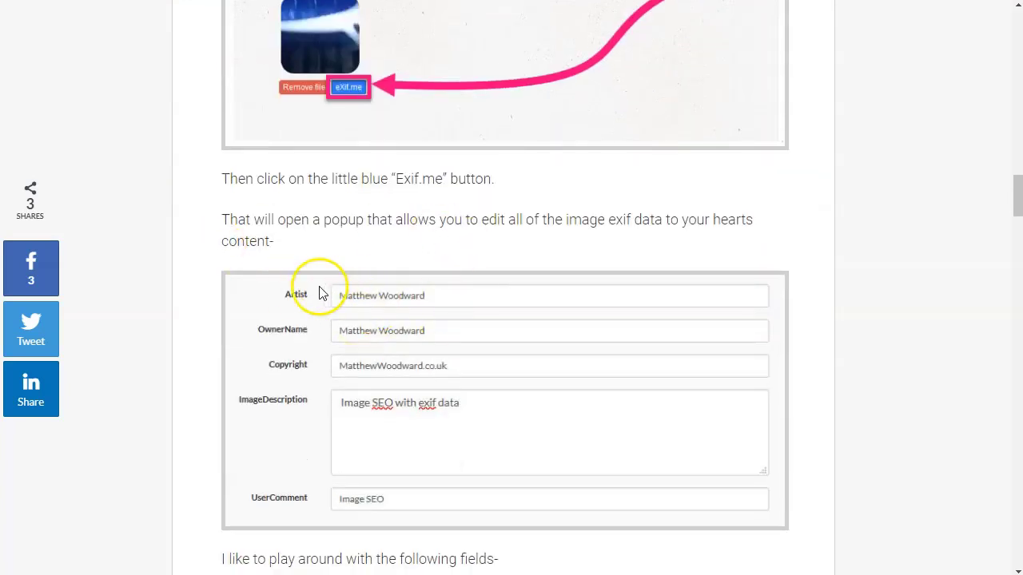
scroll(429, 288, "down", 2)
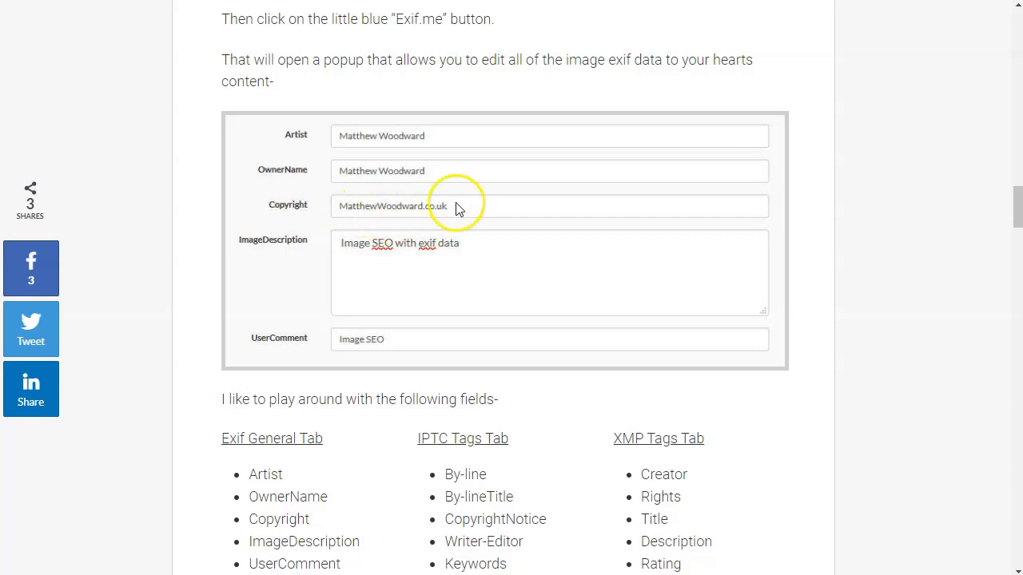
scroll(312, 262, "down", 2)
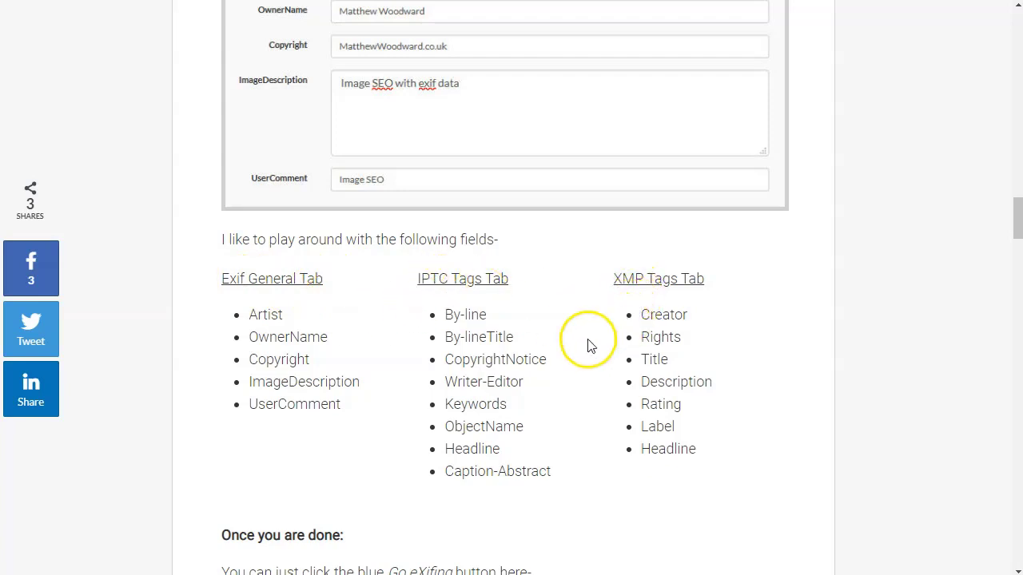
scroll(583, 347, "down", 2)
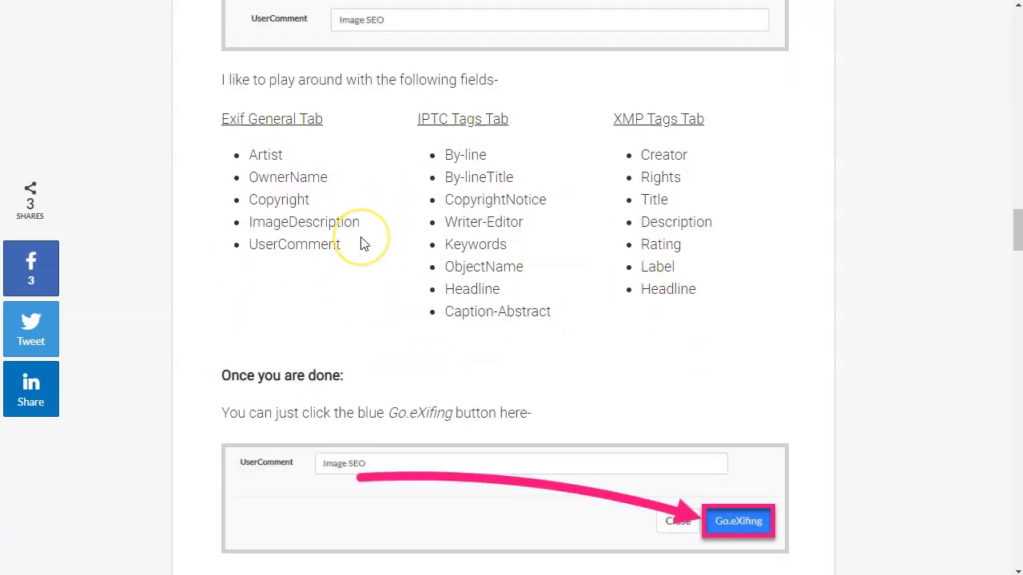
scroll(360, 244, "down", 2)
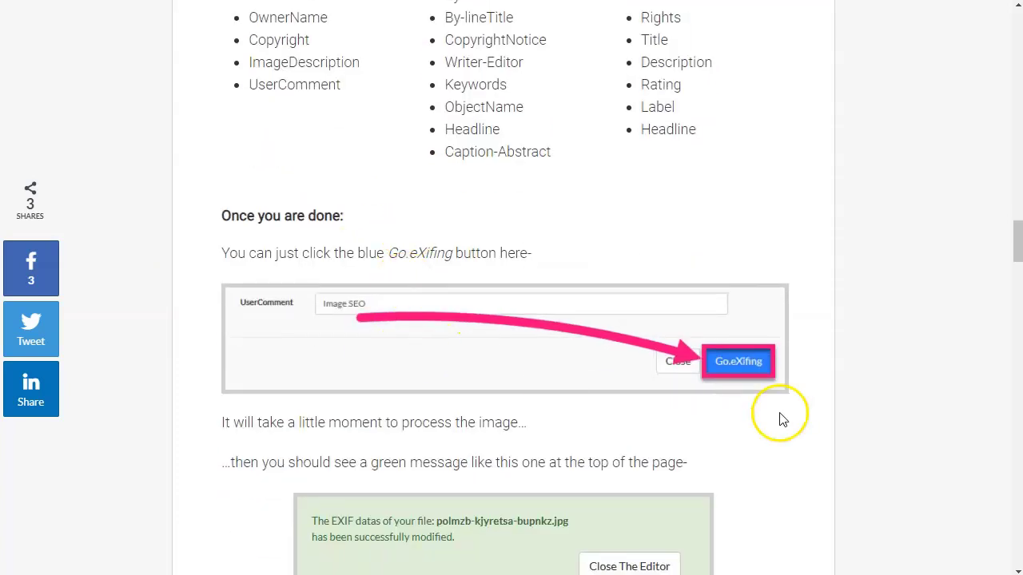
scroll(355, 302, "down", 2)
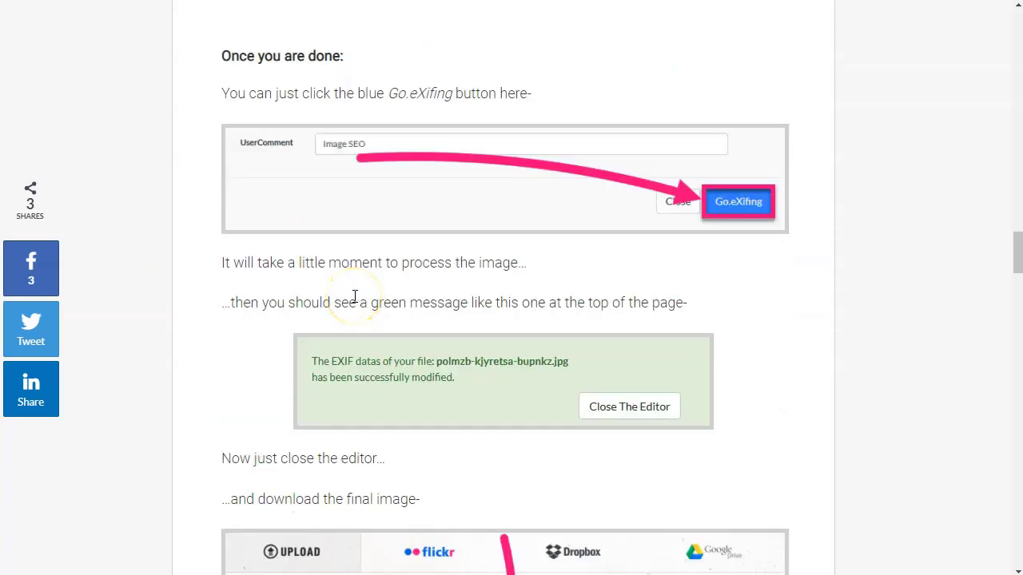
scroll(355, 296, "down", 4)
scroll(355, 302, "down", 8)
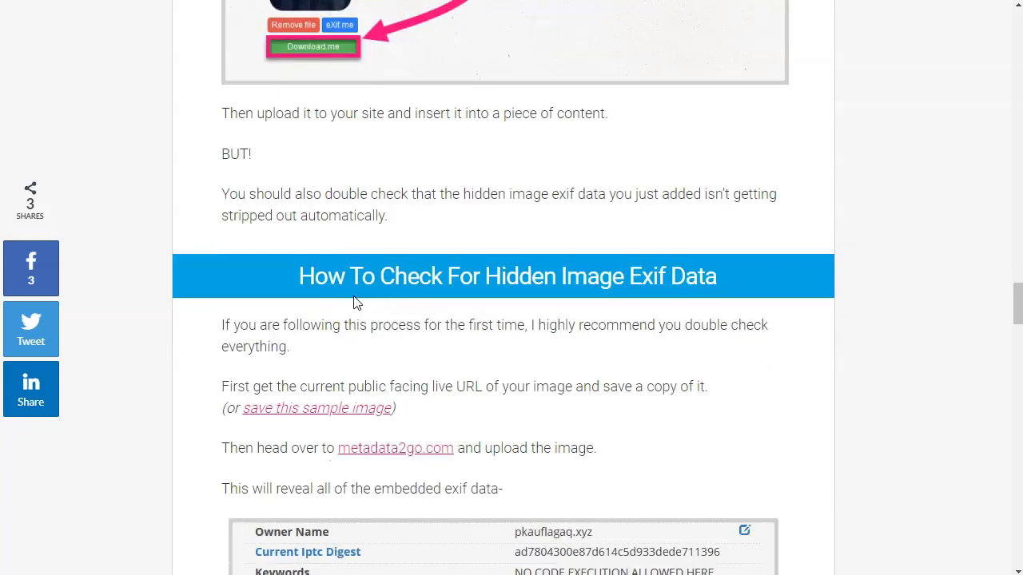
scroll(354, 296, "down", 1)
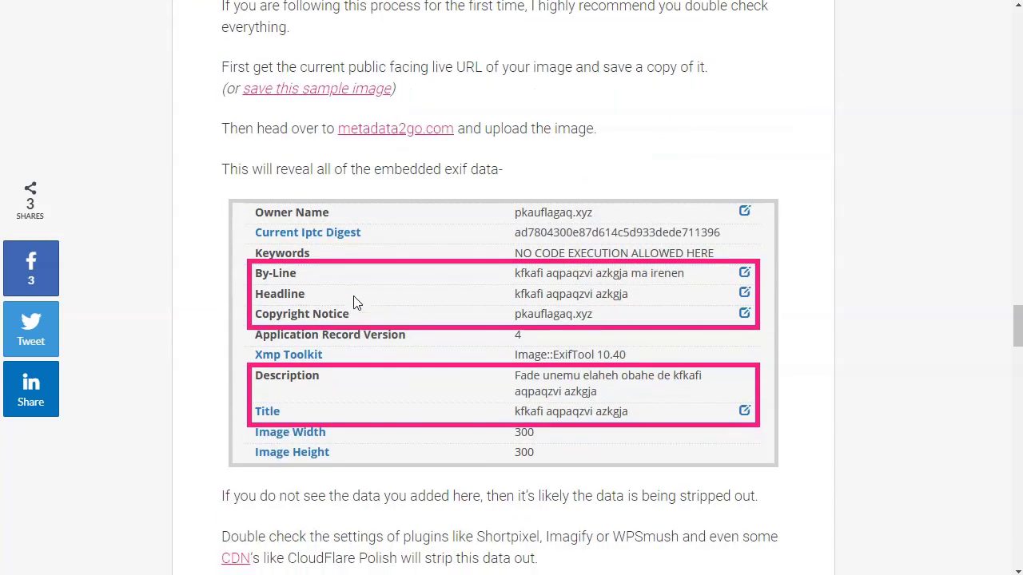
- Switch to File Explorer, open the properties of the selected JPG image and view its general, security and details information
key("alt+Tab")
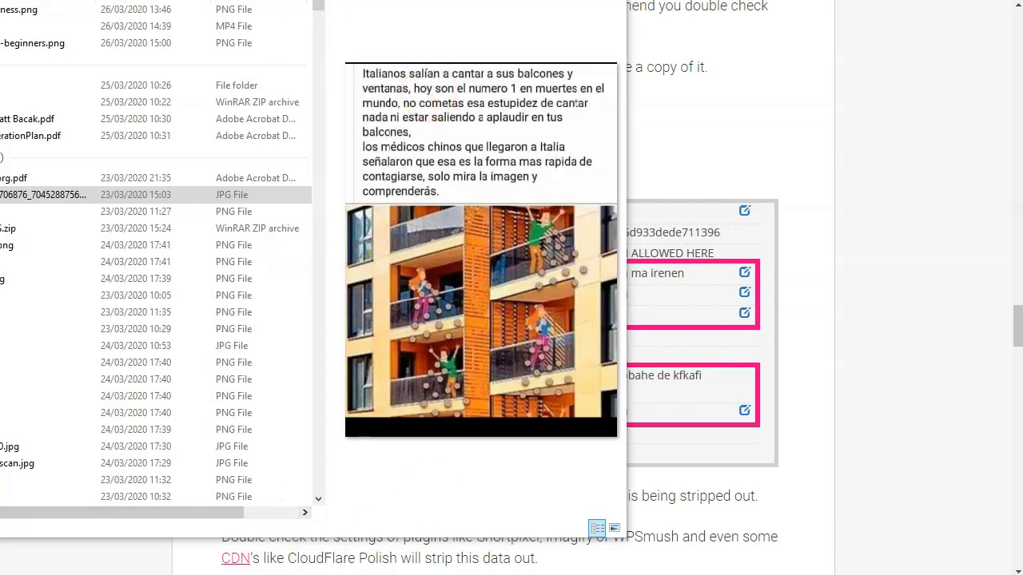
left_click(451, 296)
right_click(452, 294)
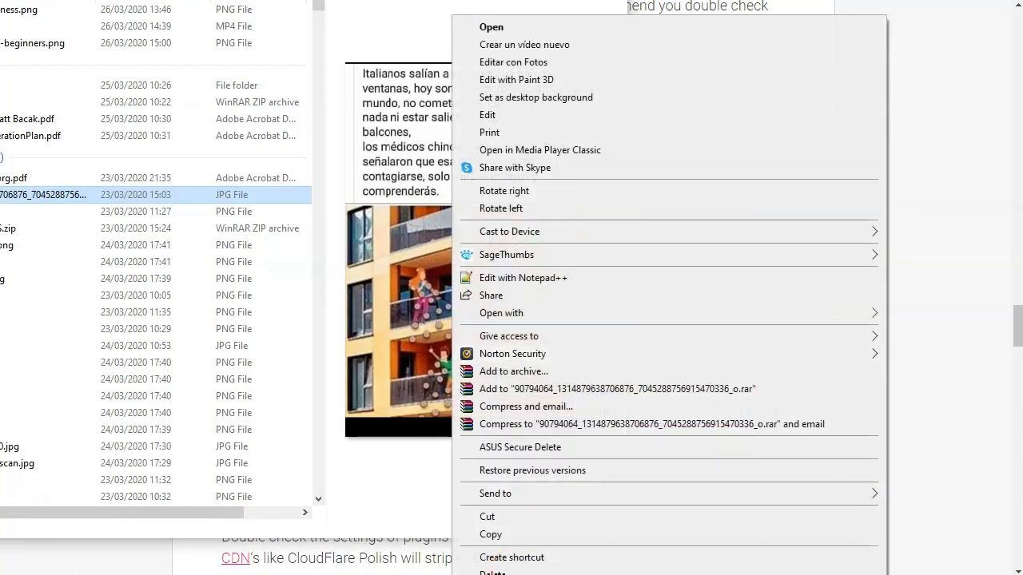
key("r")
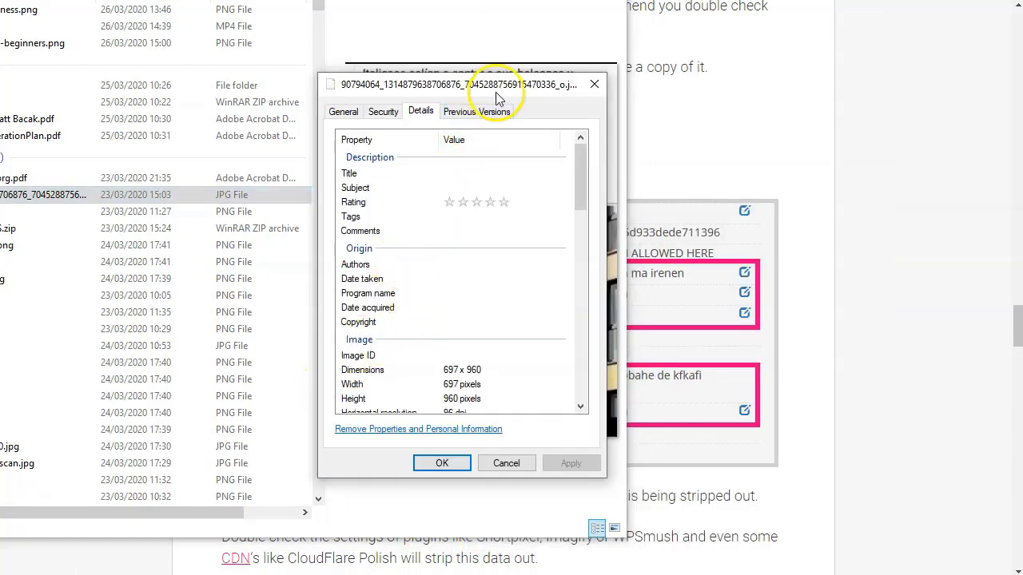
left_click_drag(531, 75, 453, 78)
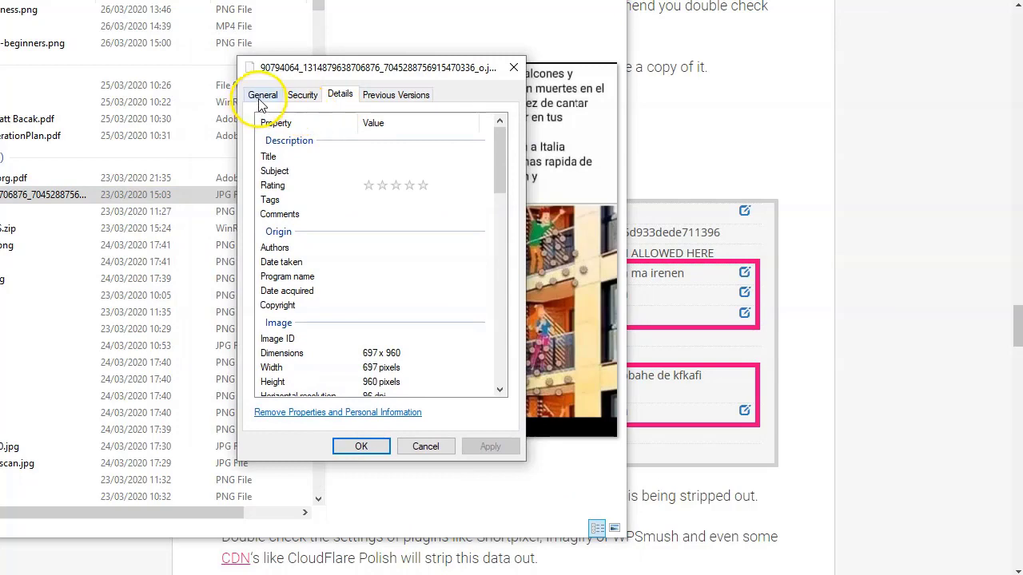
left_click(260, 94)
left_click(304, 96)
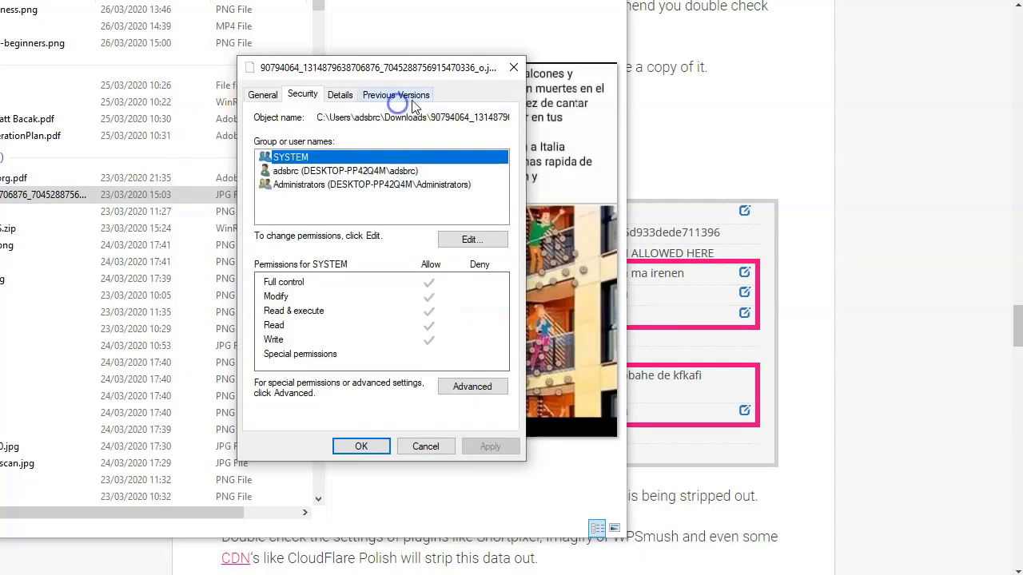
left_click(334, 97)
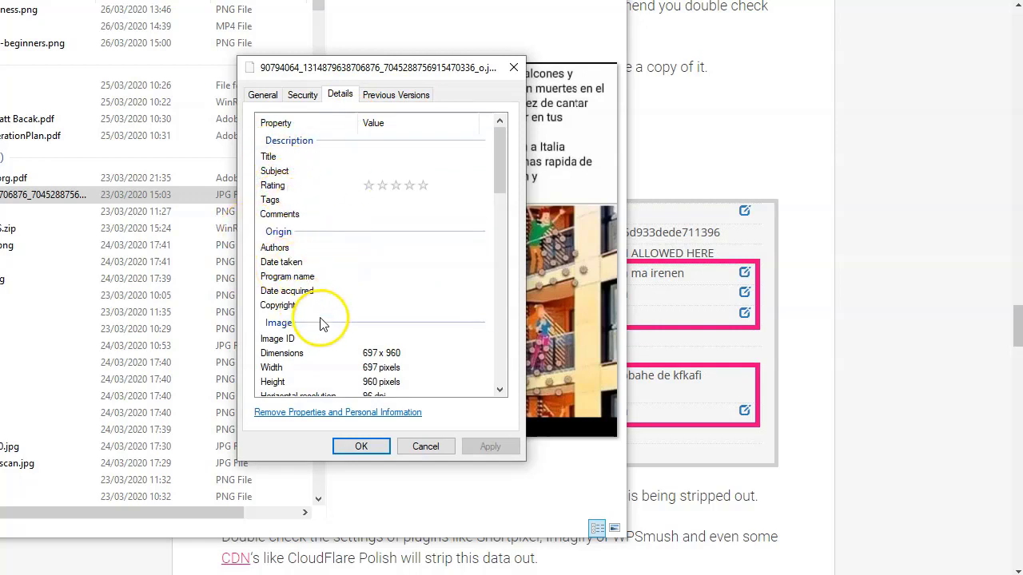
- Examine the image's full list of metadata properties, from the description fields to the file information
scroll(372, 251, "down", 8)
left_click(432, 320)
scroll(432, 322, "down", 1)
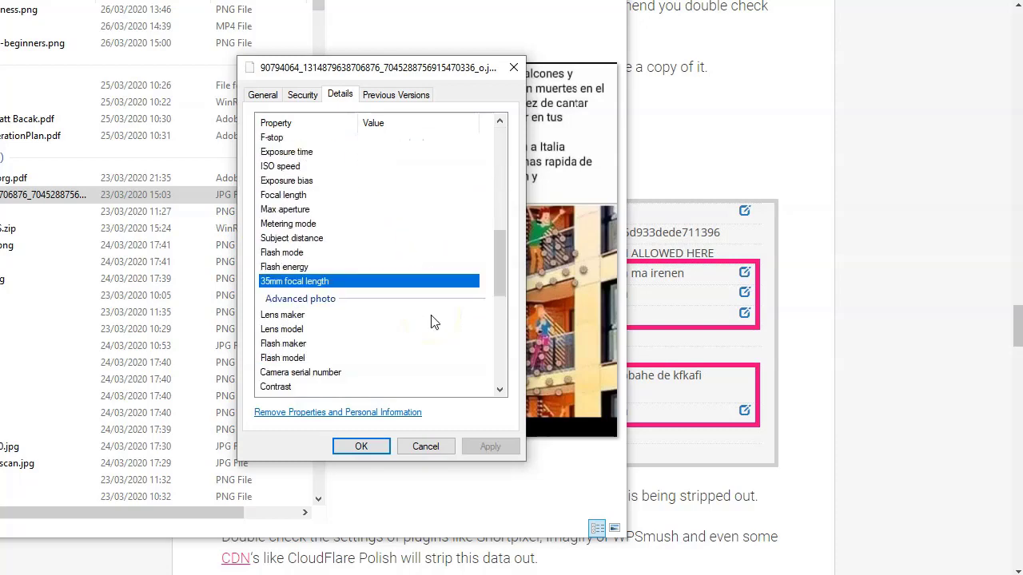
scroll(432, 319, "down", 3)
left_click(435, 309)
scroll(435, 310, "down", 5)
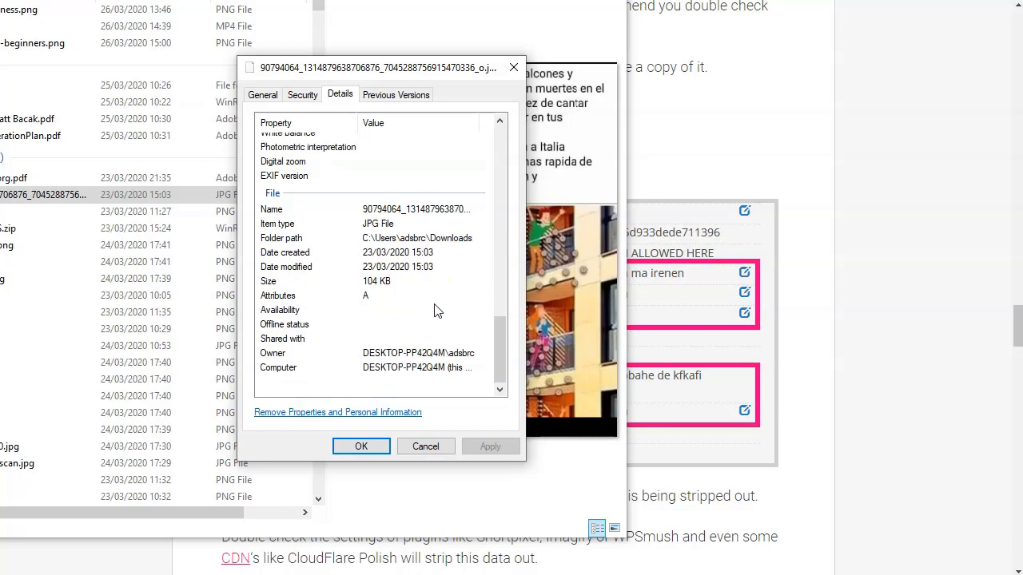
scroll(436, 311, "up", 15)
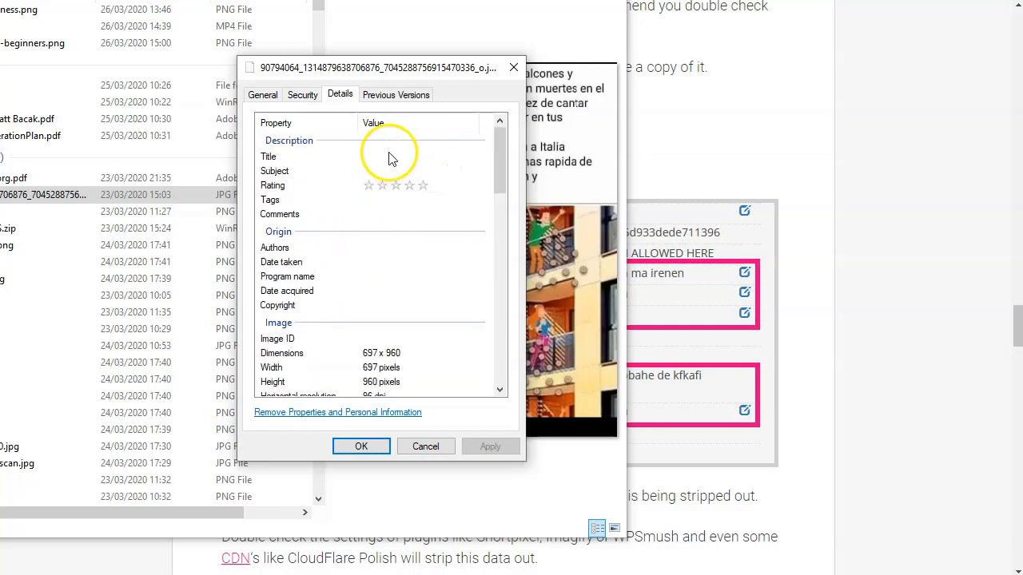
- Check the image's Title, Subject, Rating, Tags and Comments fields for editing, and return to the article's EXIF checking section
left_click(376, 156)
left_click(384, 172)
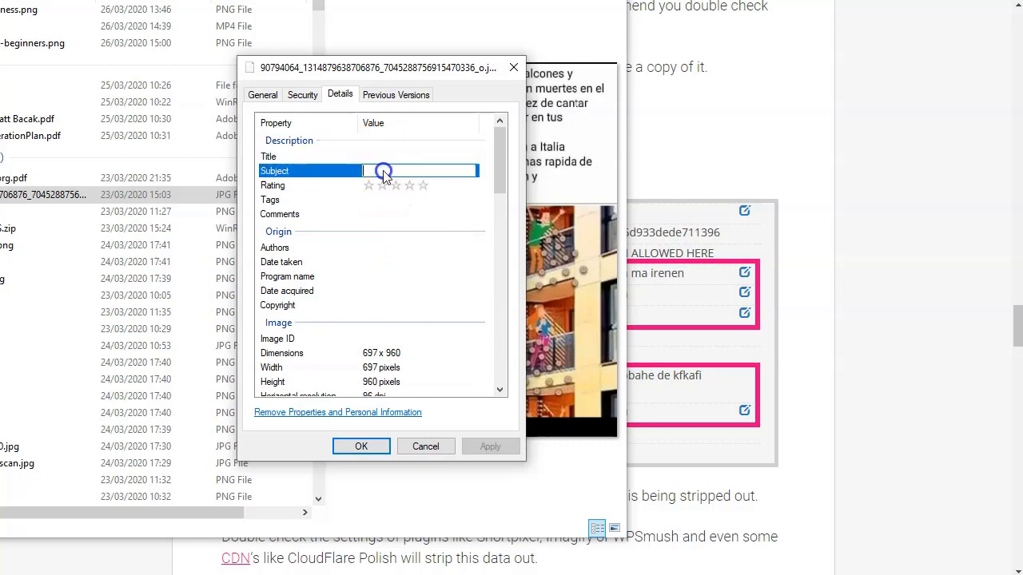
left_click(387, 189)
left_click(392, 201)
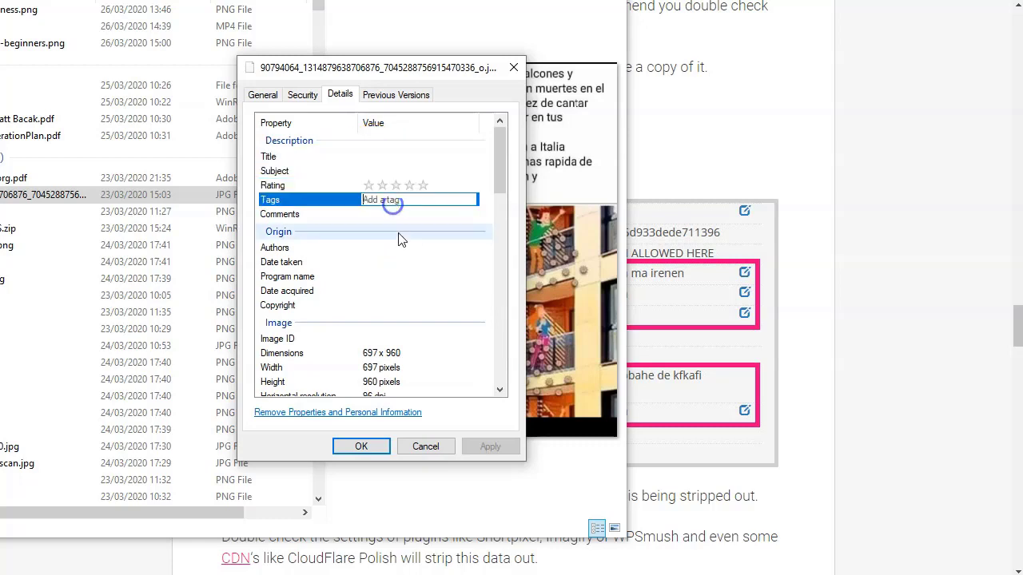
left_click(391, 216)
left_click(399, 157)
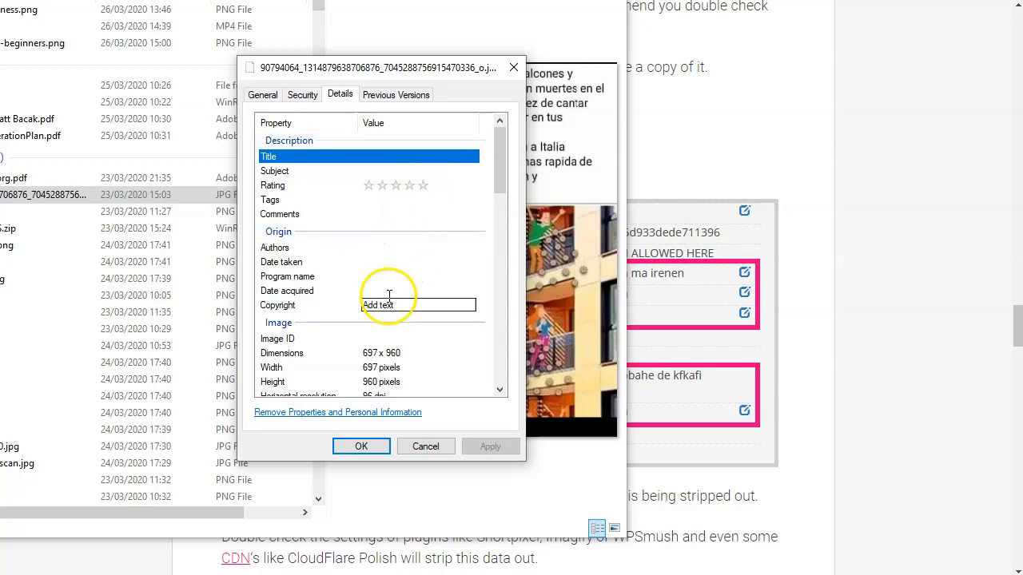
left_click(711, 117)
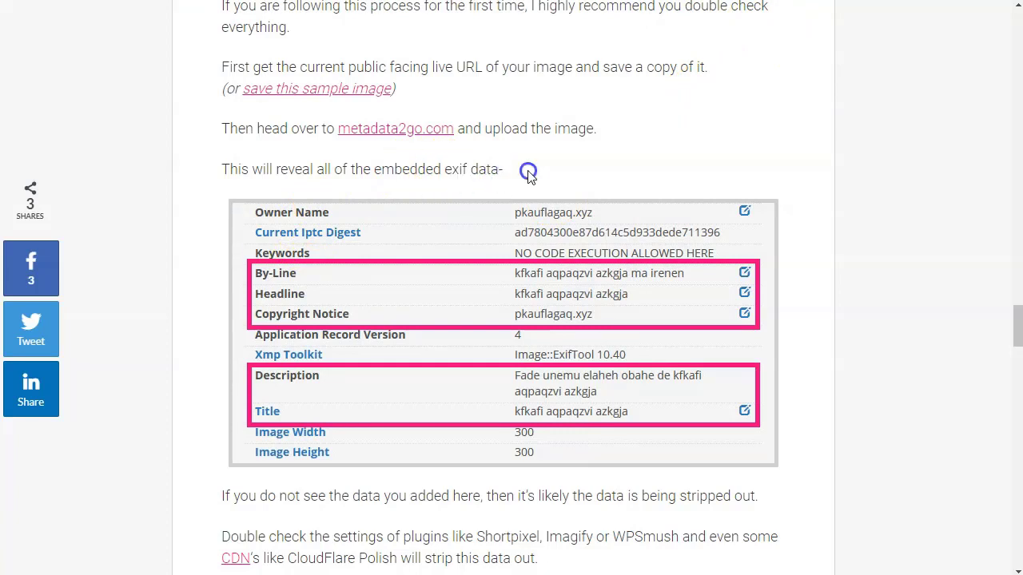
scroll(526, 172, "down", 1)
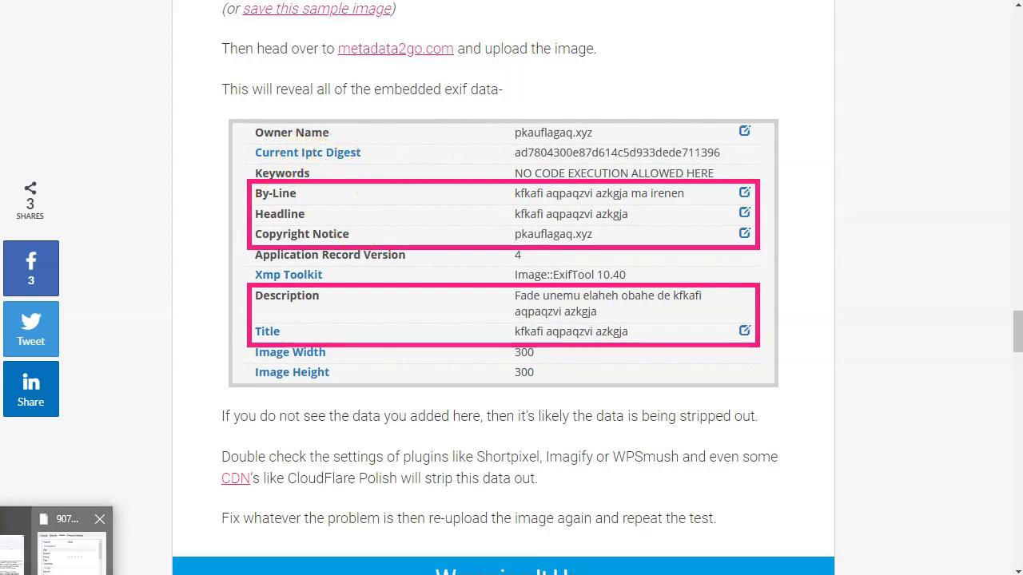
- Review the image's description and origin properties again, and cancel the properties dialog to continue with the article
left_click(32, 544)
scroll(340, 269, "down", 1)
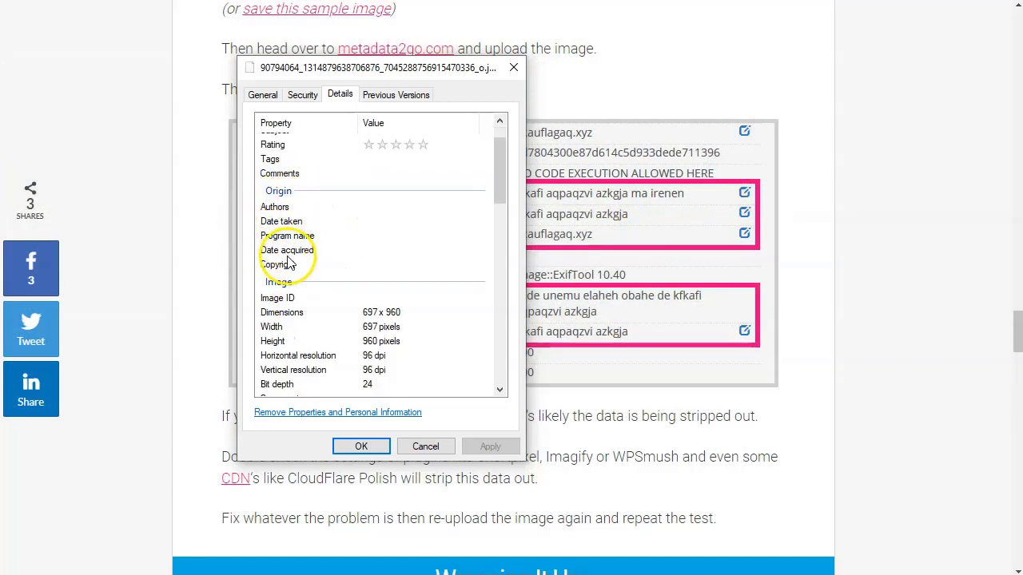
scroll(296, 263, "up", 1)
left_click(308, 157)
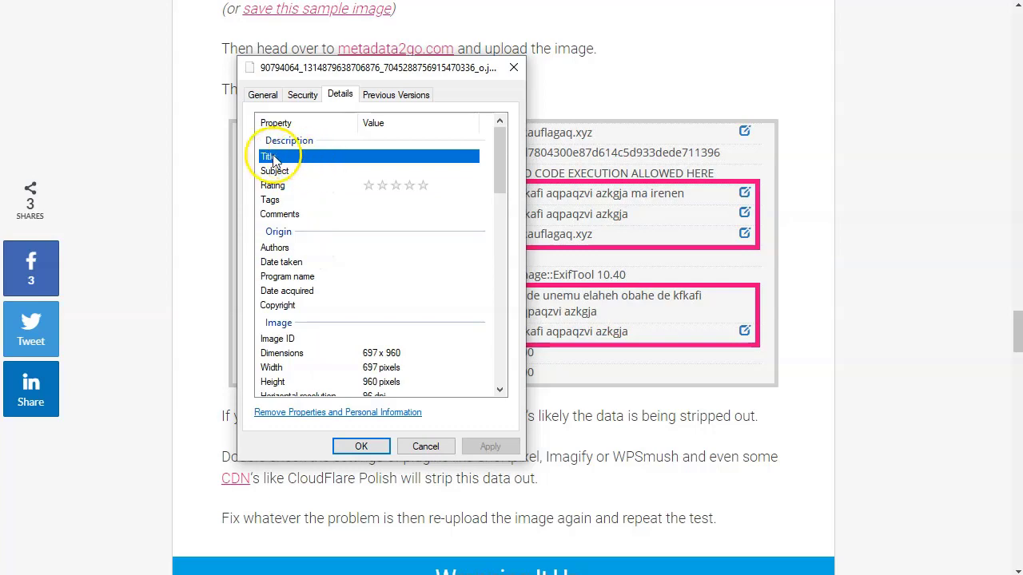
scroll(344, 256, "down", 2)
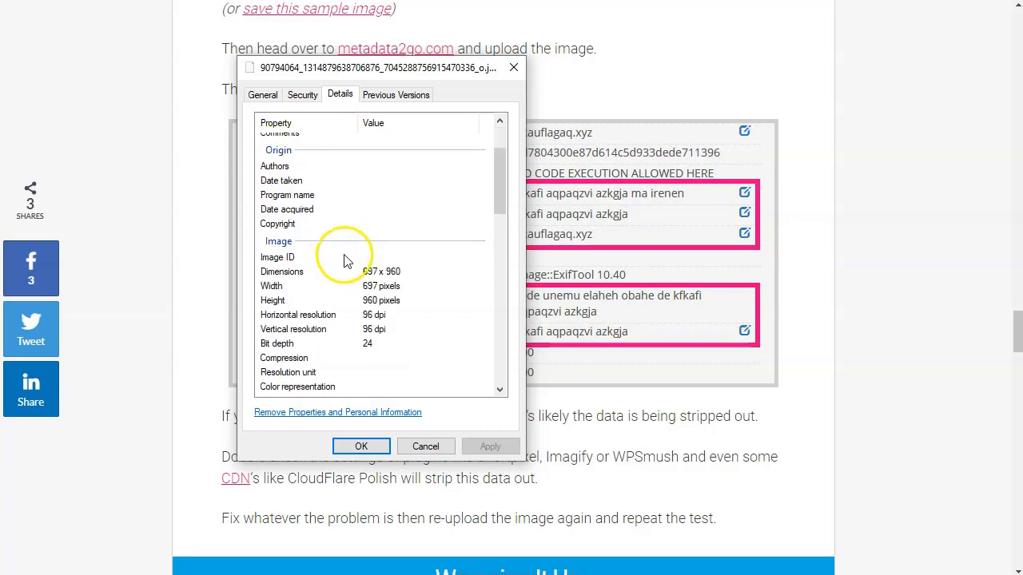
left_click(426, 448)
scroll(296, 357, "down", 1)
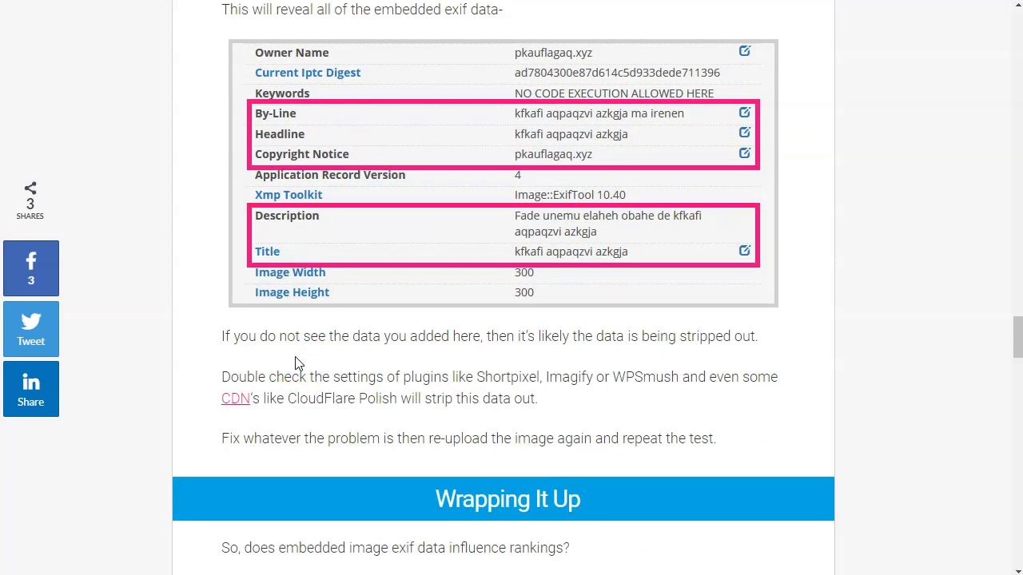
- Read the article's advice on stripped EXIF data and its Wrapping It Up section
scroll(295, 363, "down", 1)
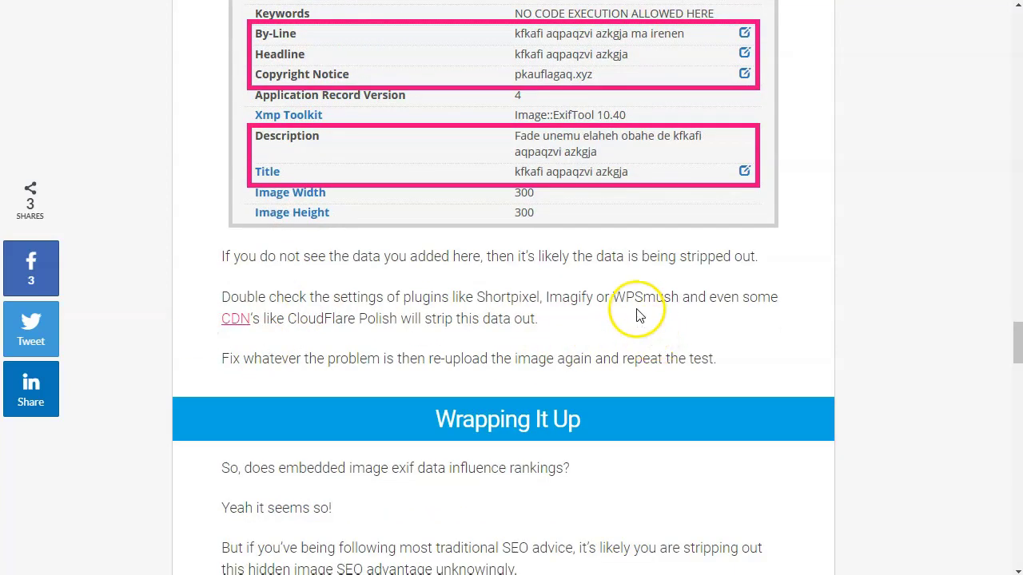
scroll(471, 319, "down", 1)
scroll(428, 319, "down", 2)
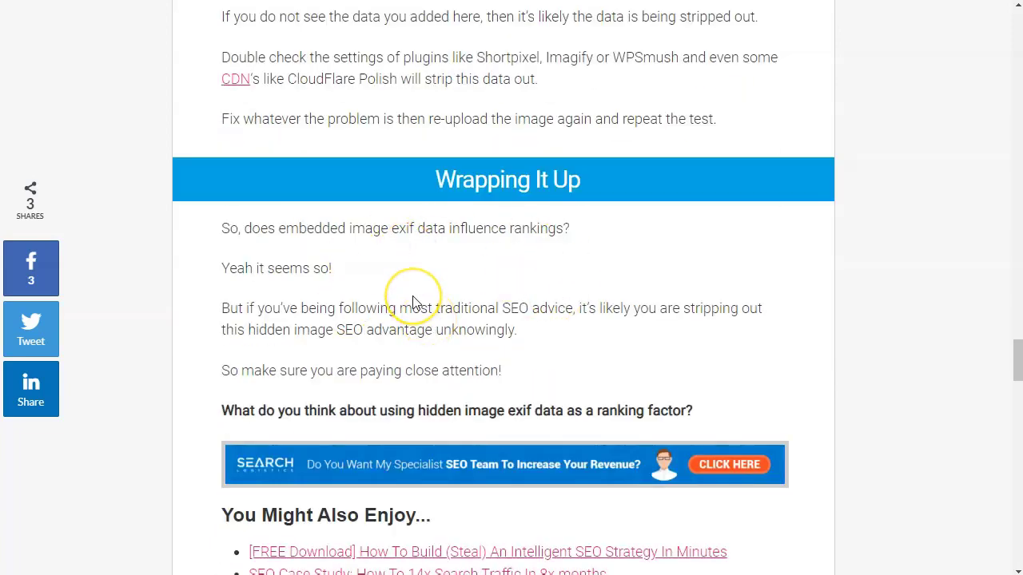
scroll(413, 304, "down", 2)
scroll(413, 304, "up", 1)
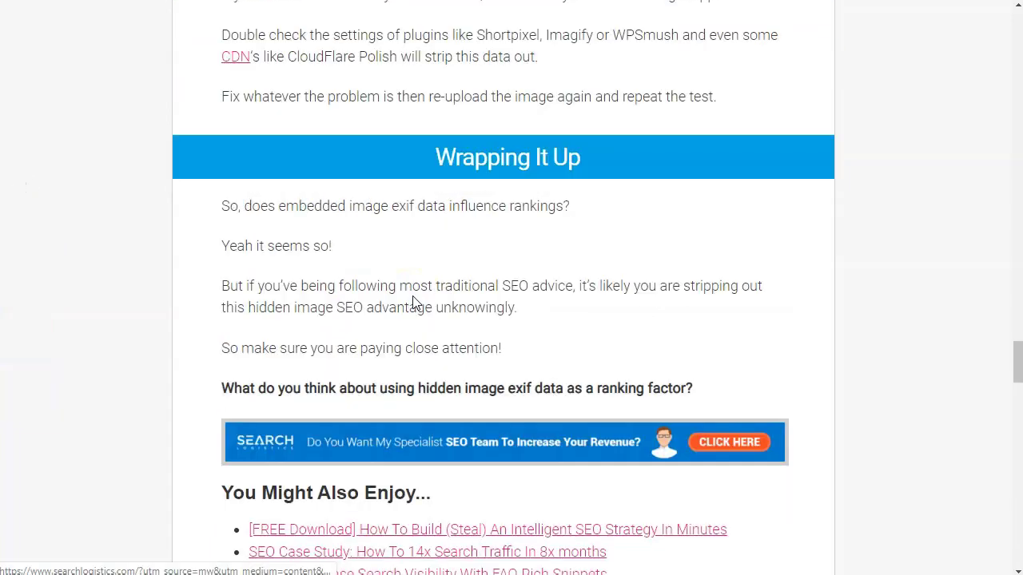
scroll(413, 303, "down", 1)
scroll(413, 304, "down", 3)
- Go back through the article and review the How To Add Exif Data To Your Images section
scroll(413, 304, "up", 15)
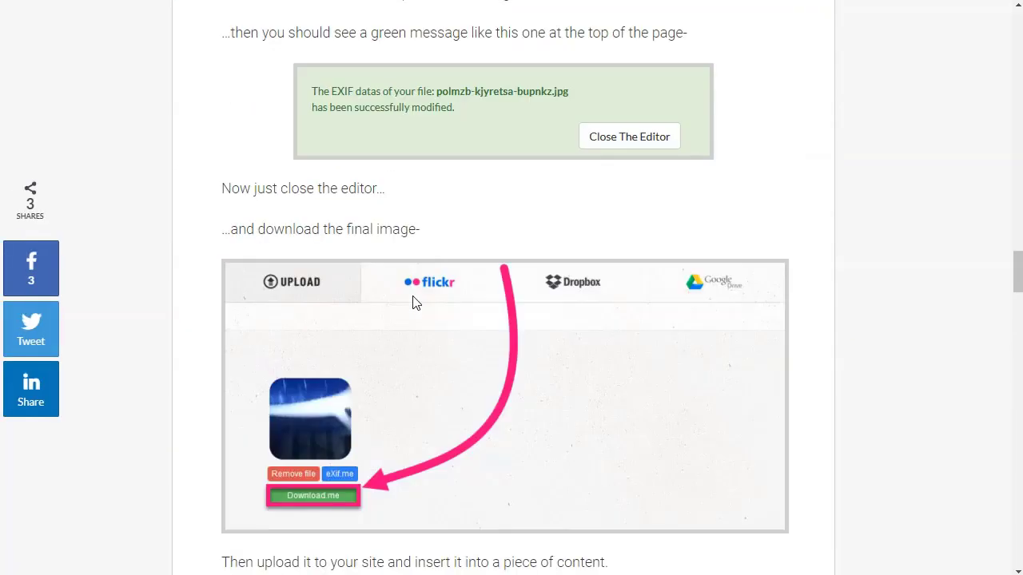
scroll(413, 303, "up", 4)
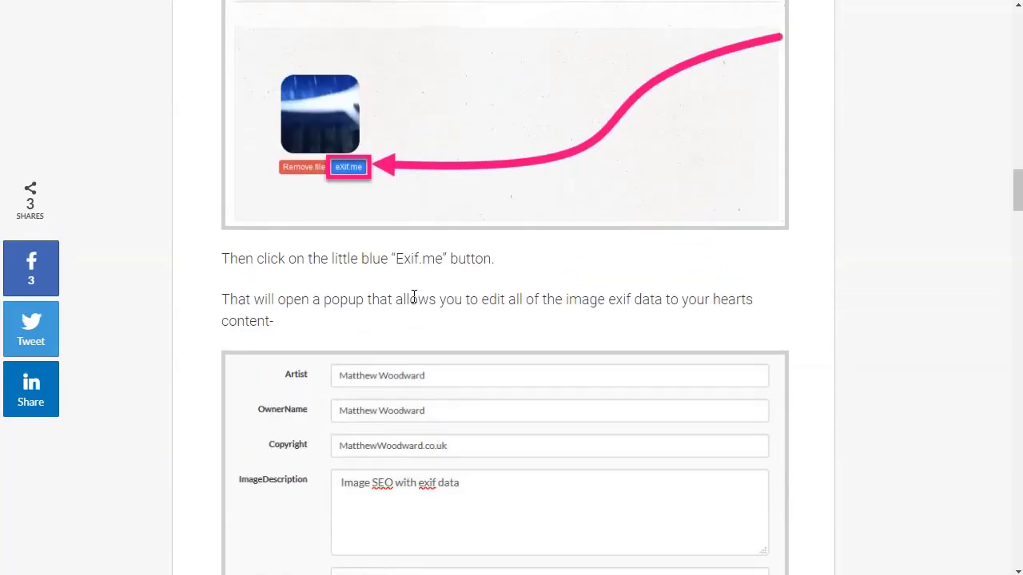
scroll(413, 297, "up", 5)
scroll(413, 304, "down", 2)
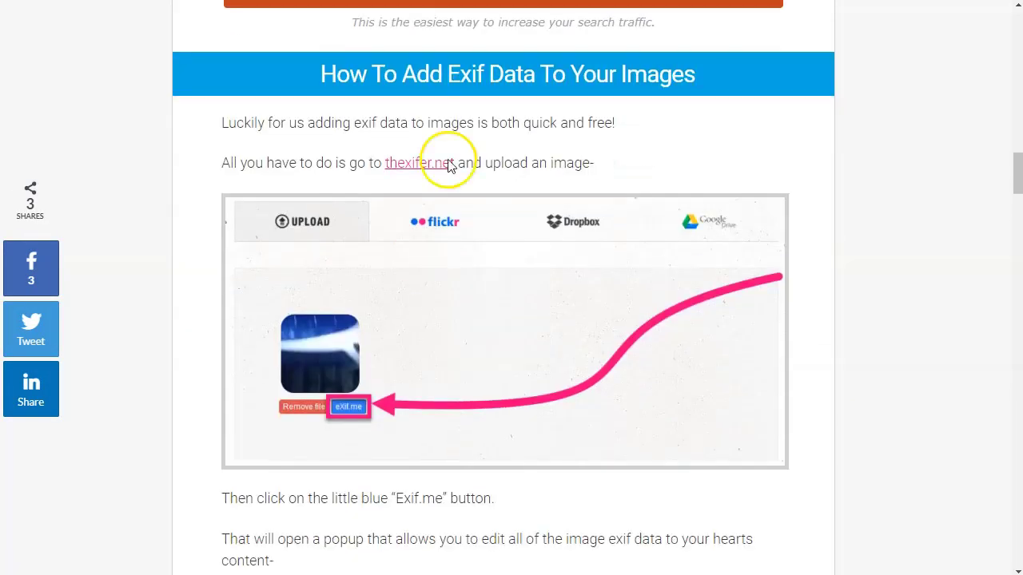
left_click_drag(444, 73, 520, 74)
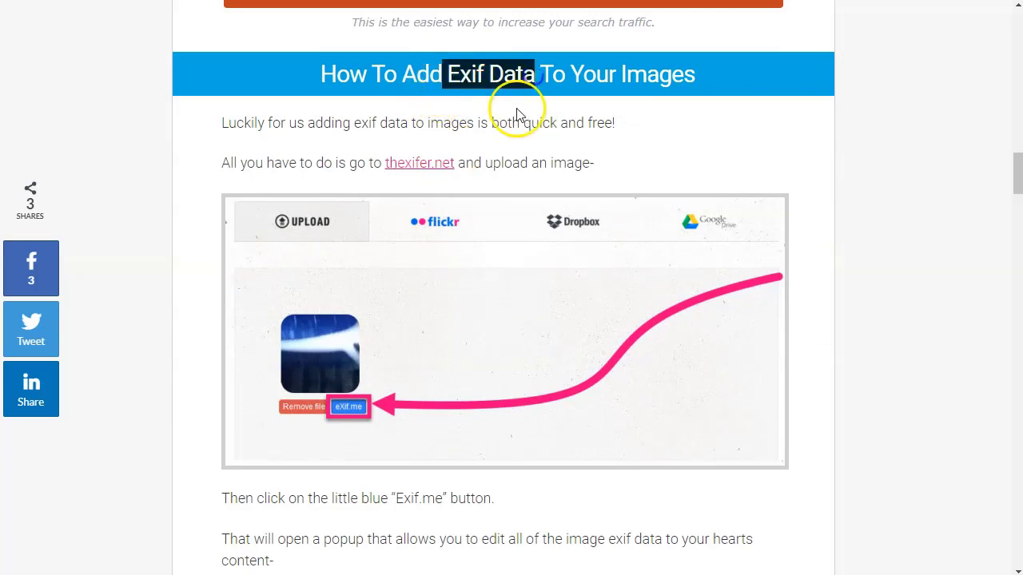
left_click(508, 135)
scroll(520, 168, "up", 5)
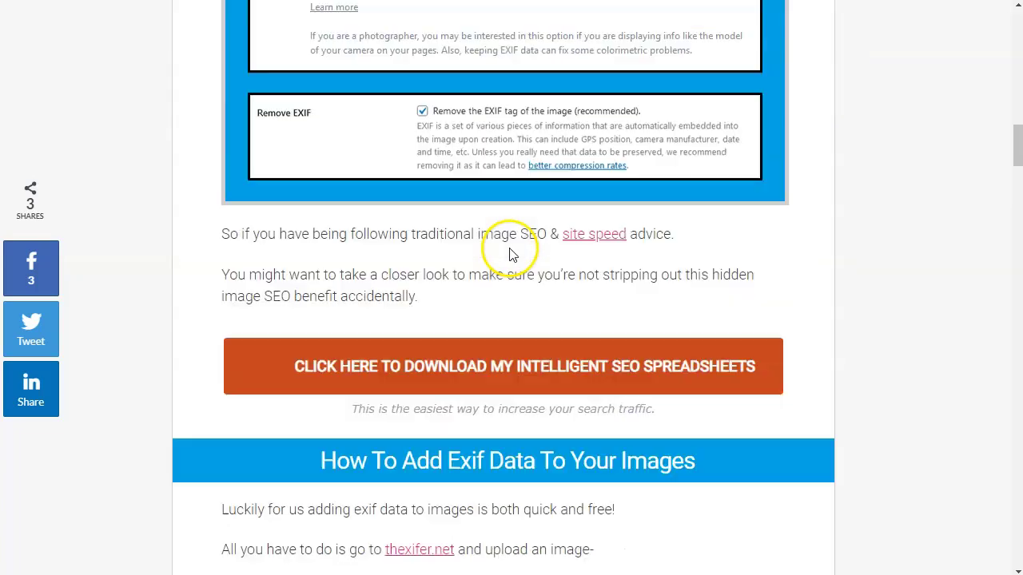
scroll(450, 247, "up", 9)
scroll(415, 98, "down", 5)
scroll(373, 194, "down", 15)
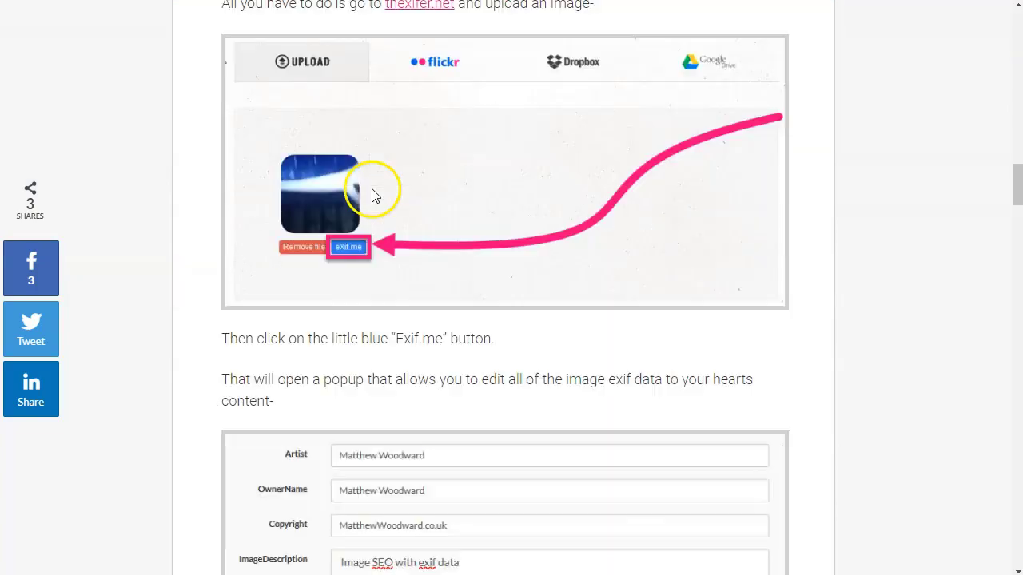
scroll(373, 194, "up", 7)
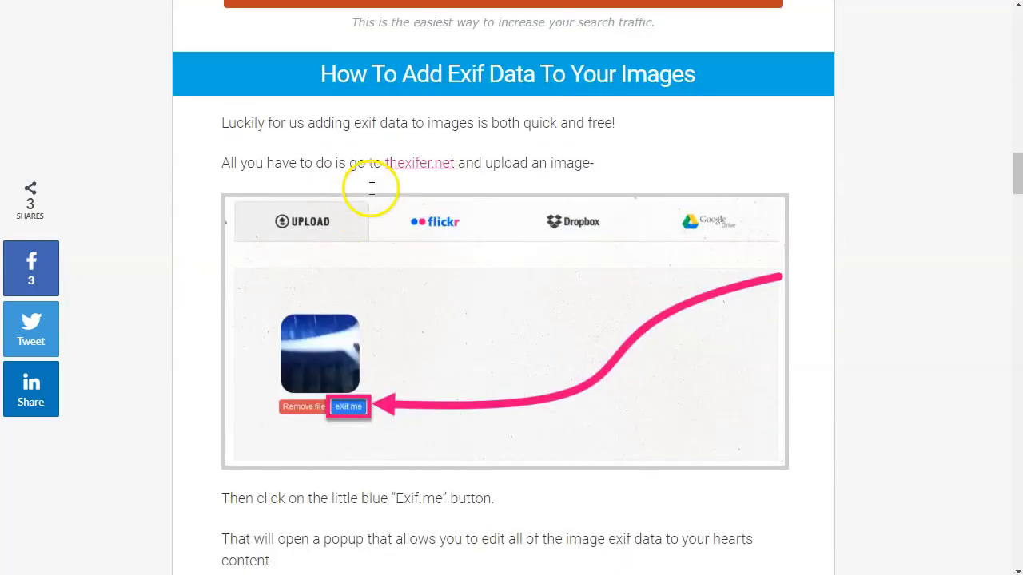
- Open thexifer.net from the article, upload the selected JPG from File Explorer, and open its EXIF editor to view the general fields
left_click(416, 162)
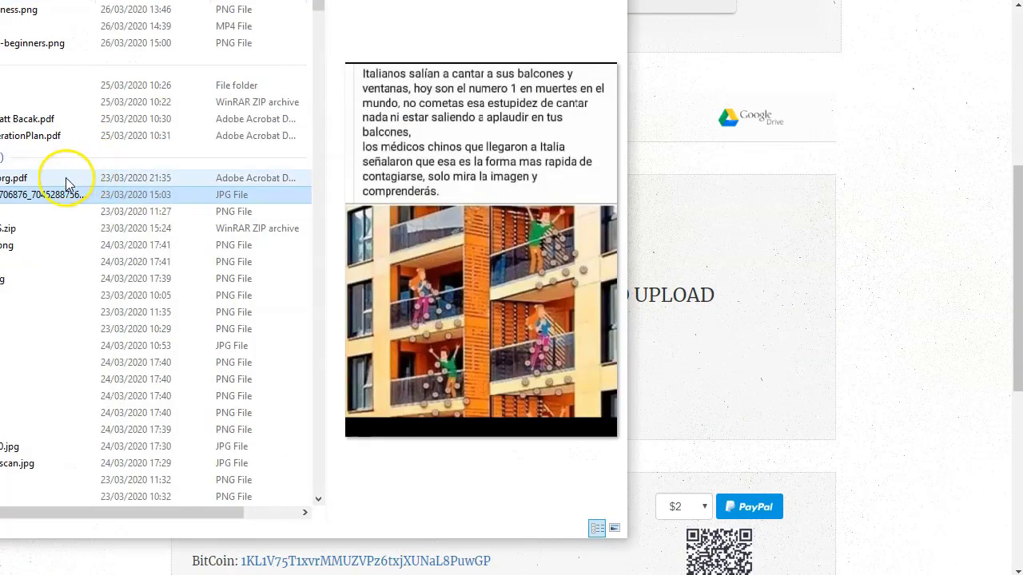
left_click_drag(67, 184, 719, 347)
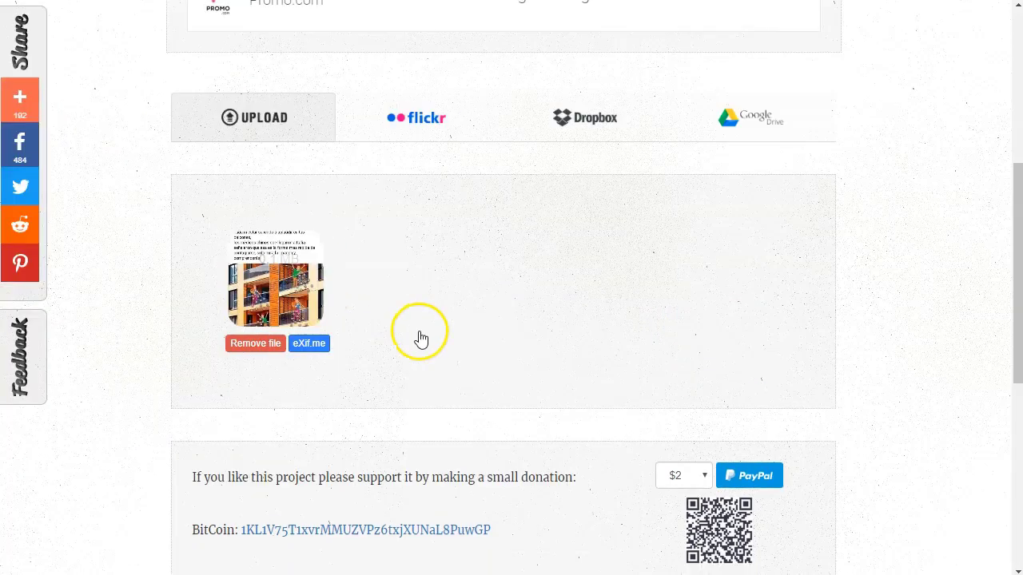
left_click(309, 344)
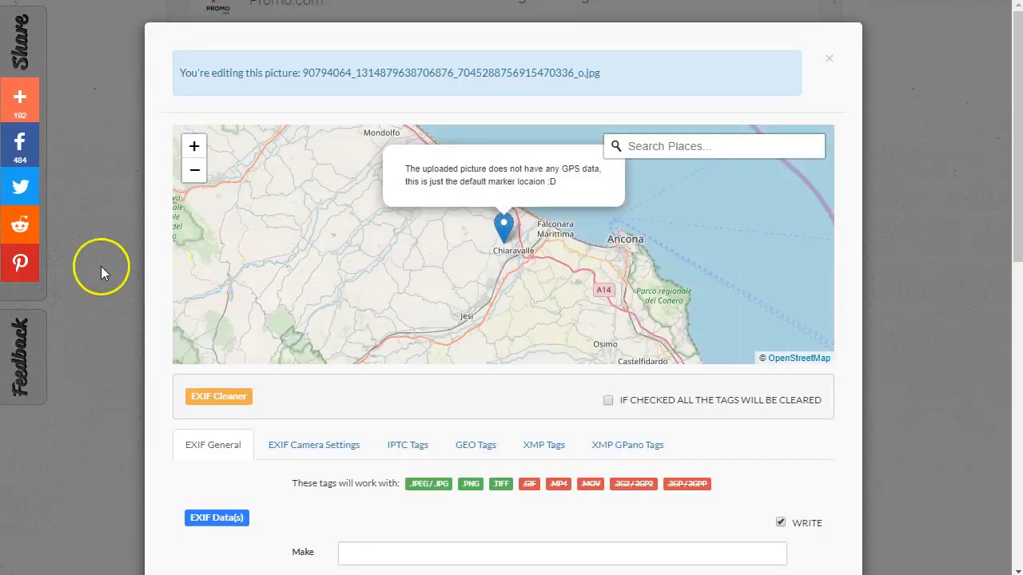
scroll(867, 384, "down", 6)
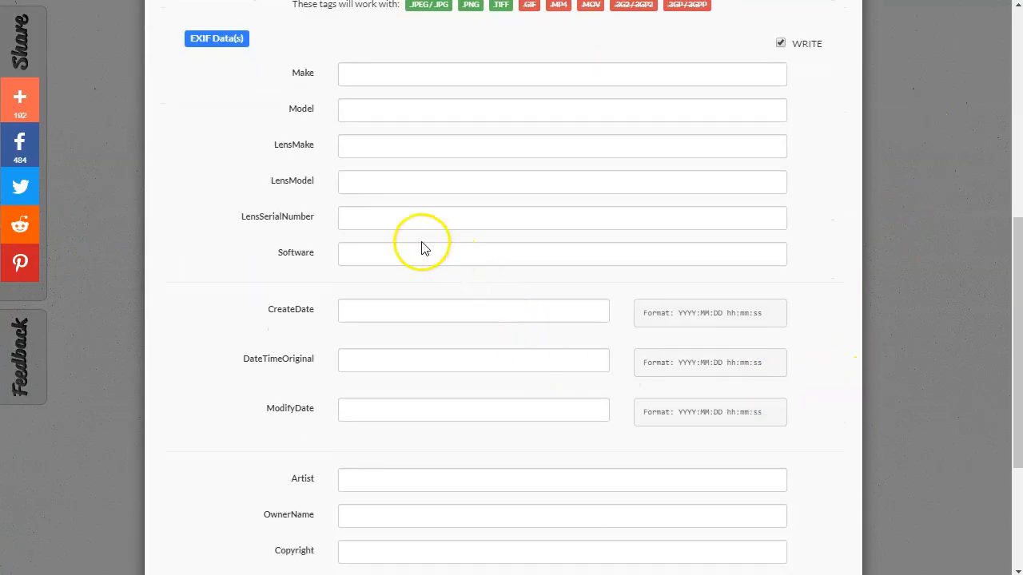
scroll(421, 246, "up", 1)
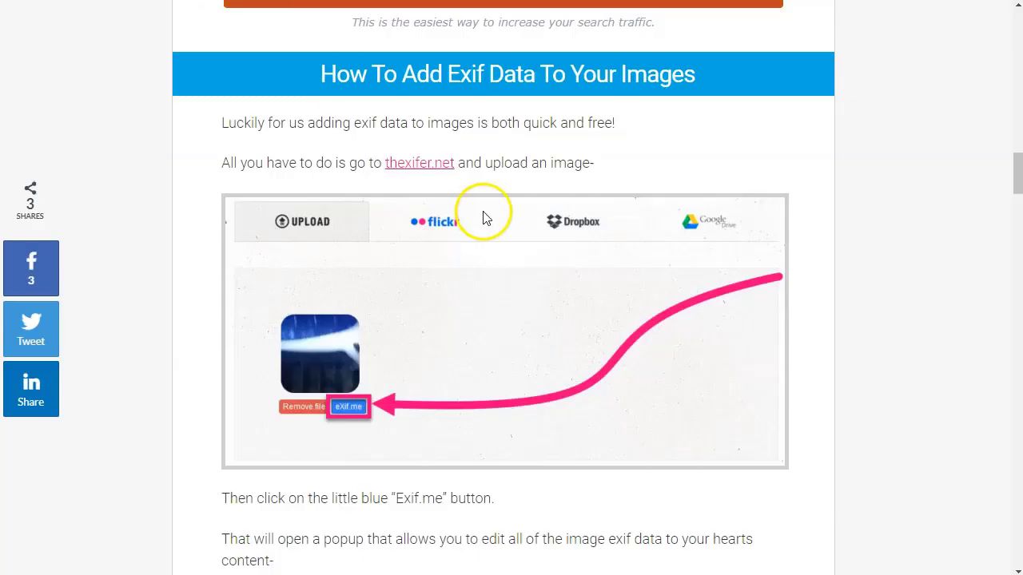
- Return to the article and examine its recommended EXIF, IPTC and XMP fields, the saving instructions and the metadata check example
scroll(484, 214, "down", 5)
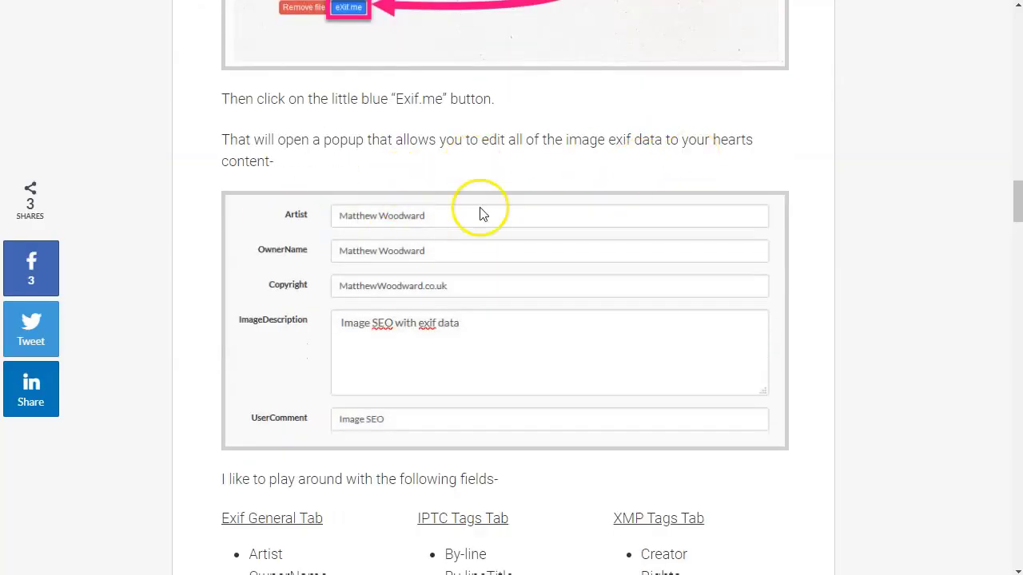
scroll(448, 263, "down", 2)
scroll(441, 359, "down", 2)
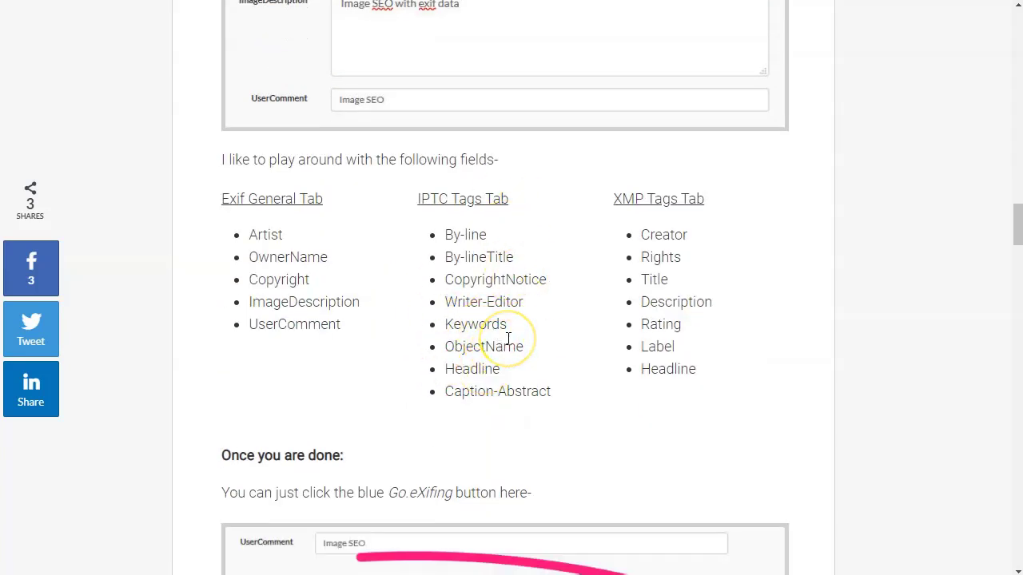
scroll(508, 339, "up", 1)
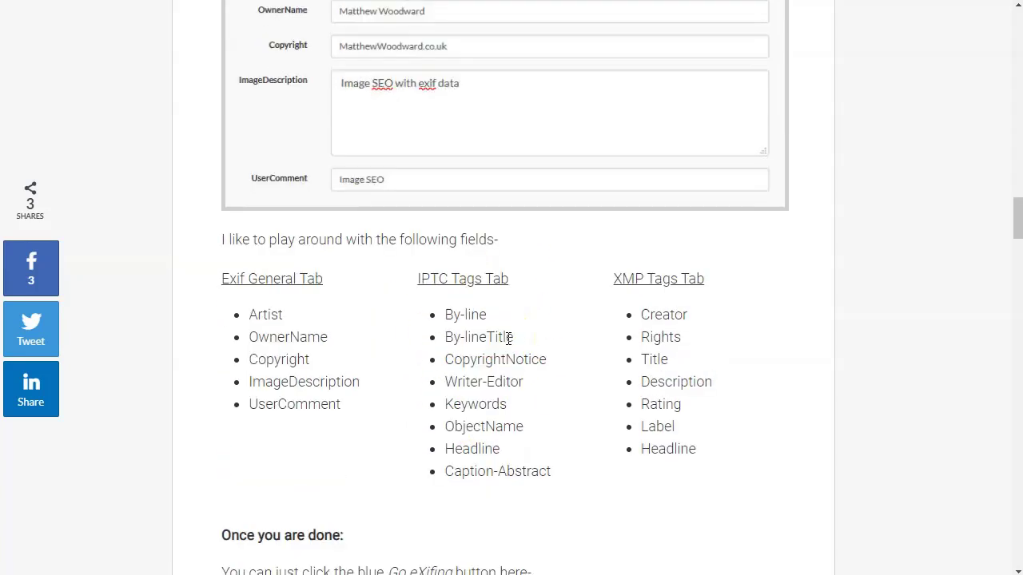
scroll(508, 339, "down", 2)
scroll(384, 306, "down", 5)
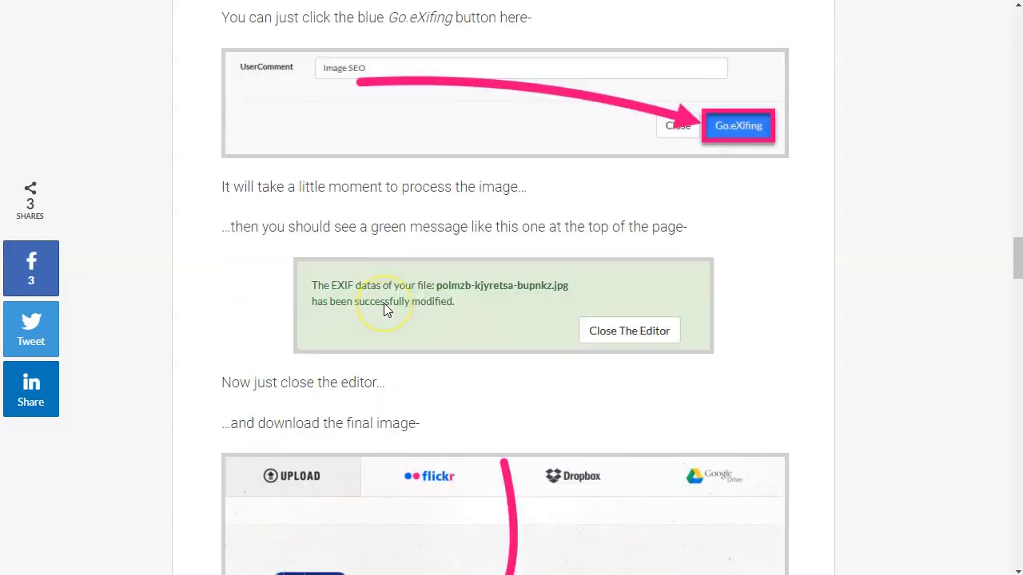
scroll(383, 303, "down", 13)
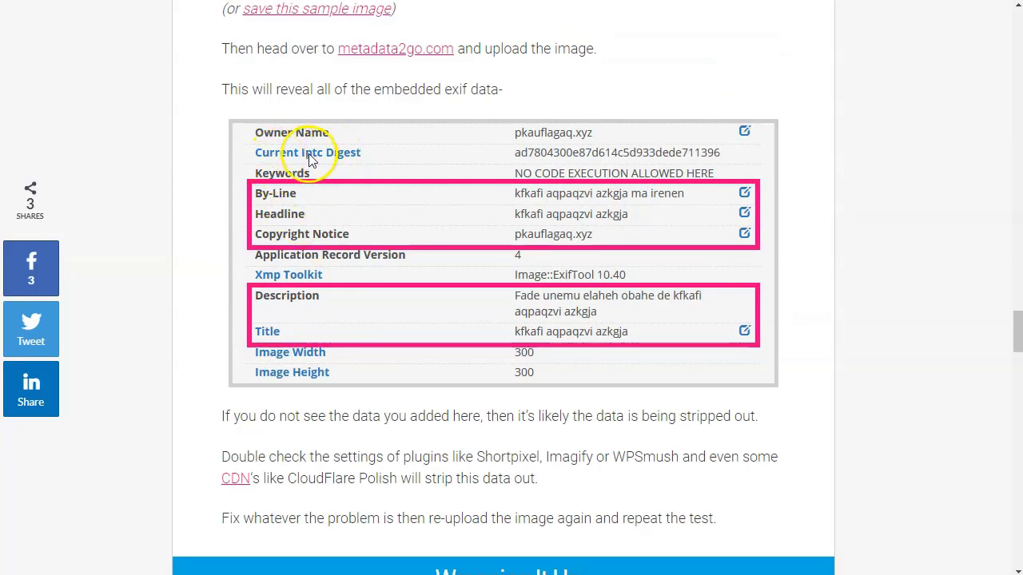
scroll(406, 223, "up", 18)
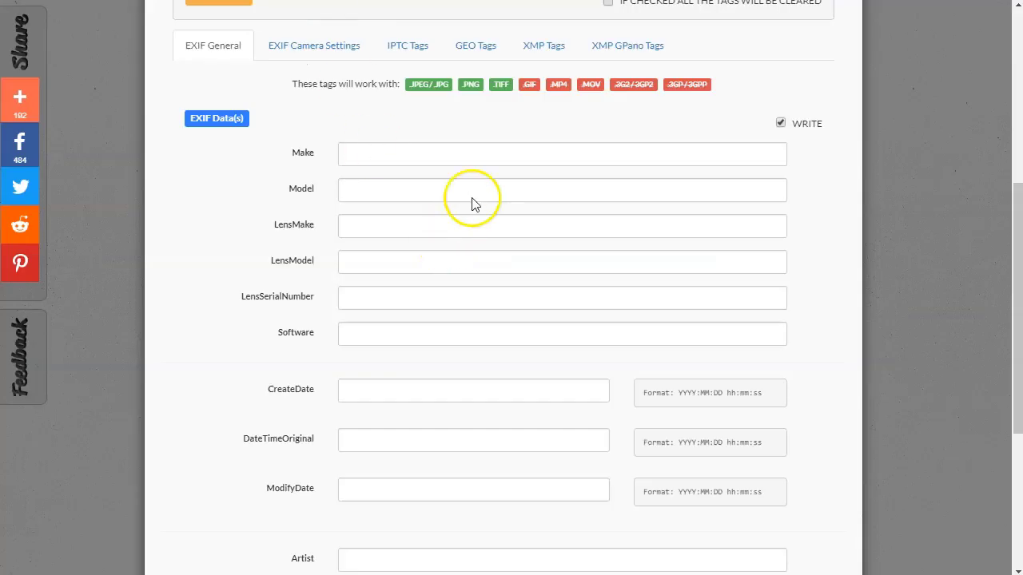
- Switch the image editor to the IPTC tags, view the FileFormat options, and enter the website's domain as the CopyrightNotice
left_click(409, 49)
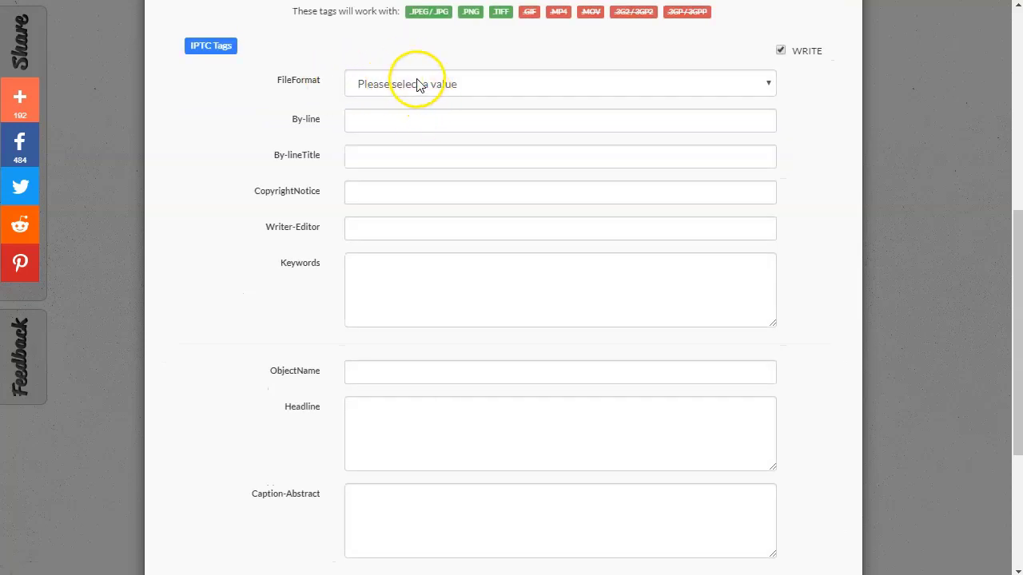
left_click(417, 83)
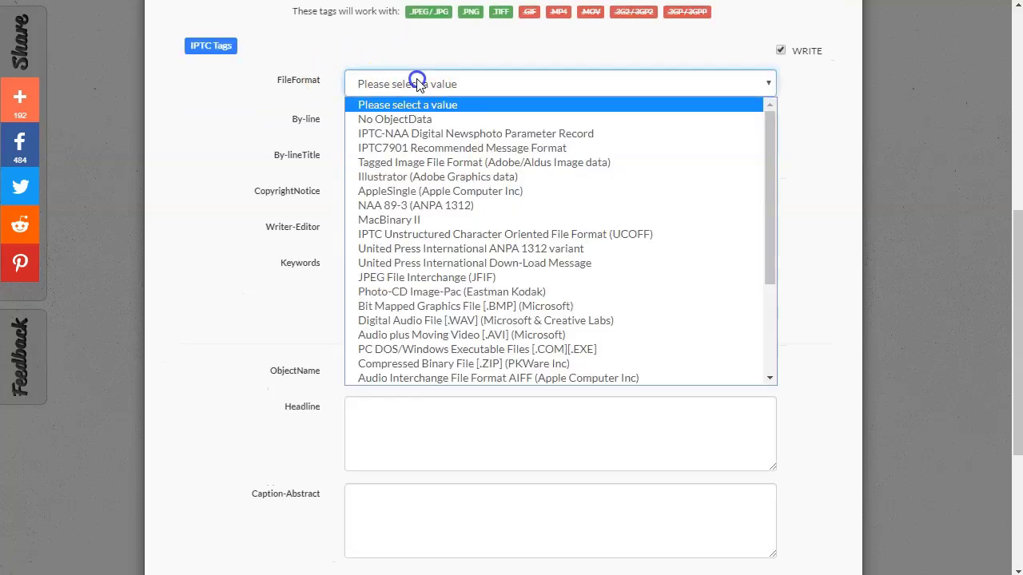
left_click(244, 119)
left_click(382, 119)
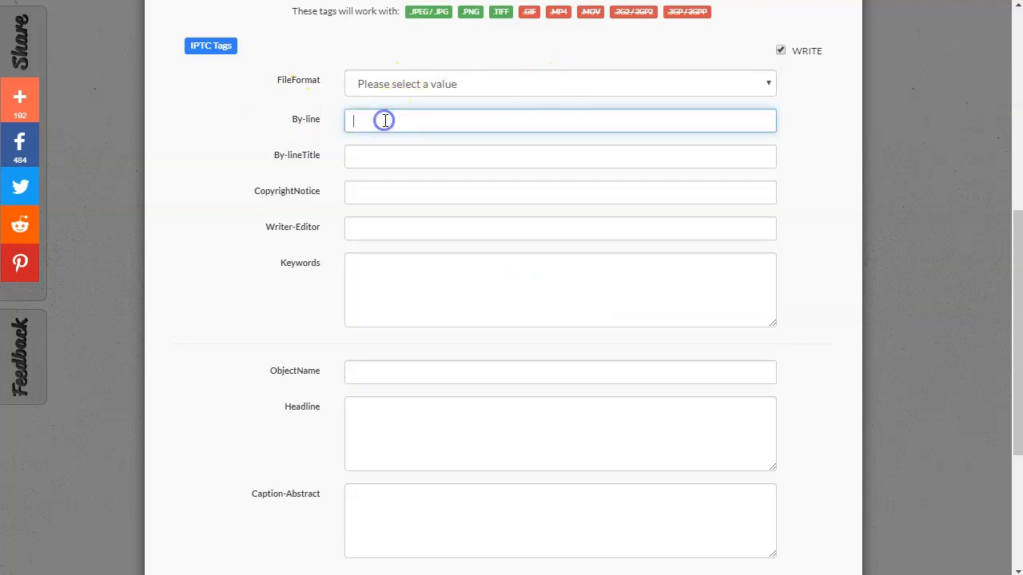
left_click(380, 157)
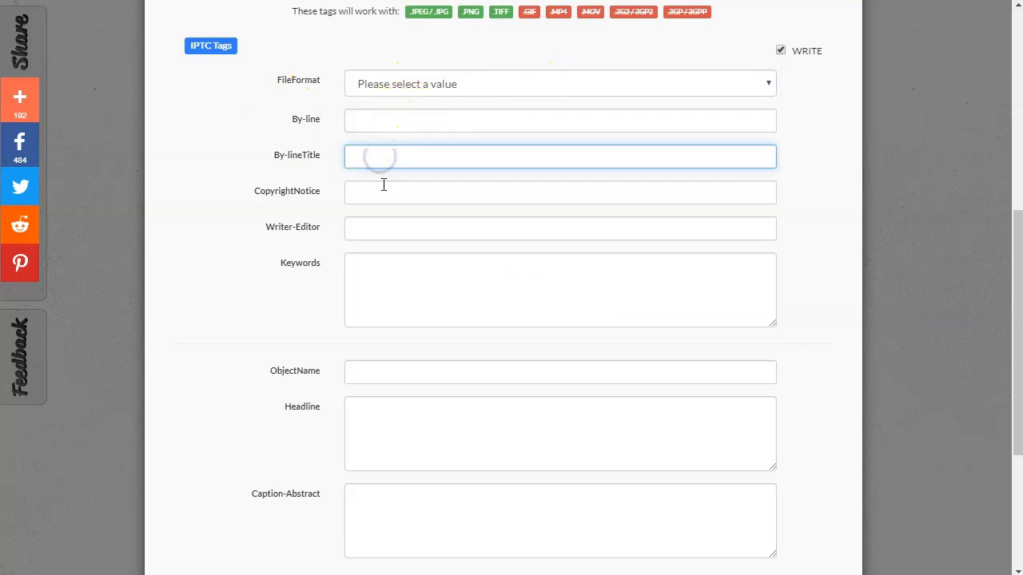
left_click(383, 193)
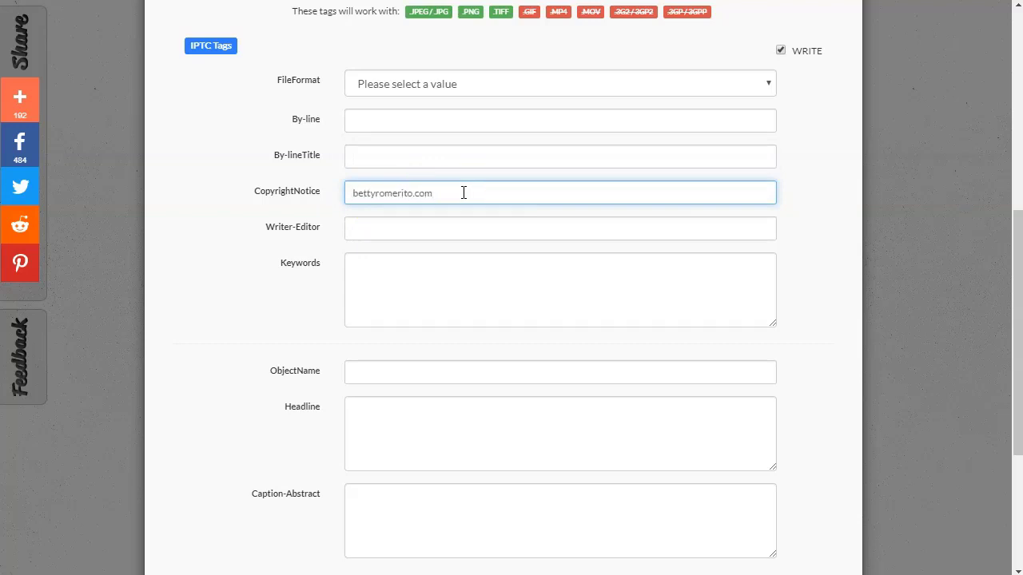
- Fill in the By-line as "soldier" and the By-lineTitle as "war soldier"
left_click(412, 120)
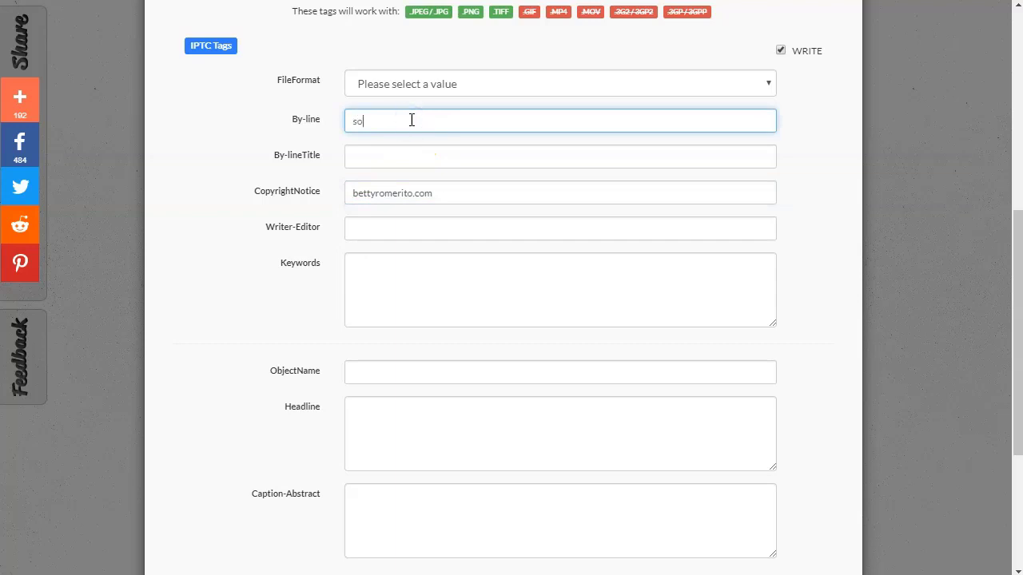
left_click(396, 160)
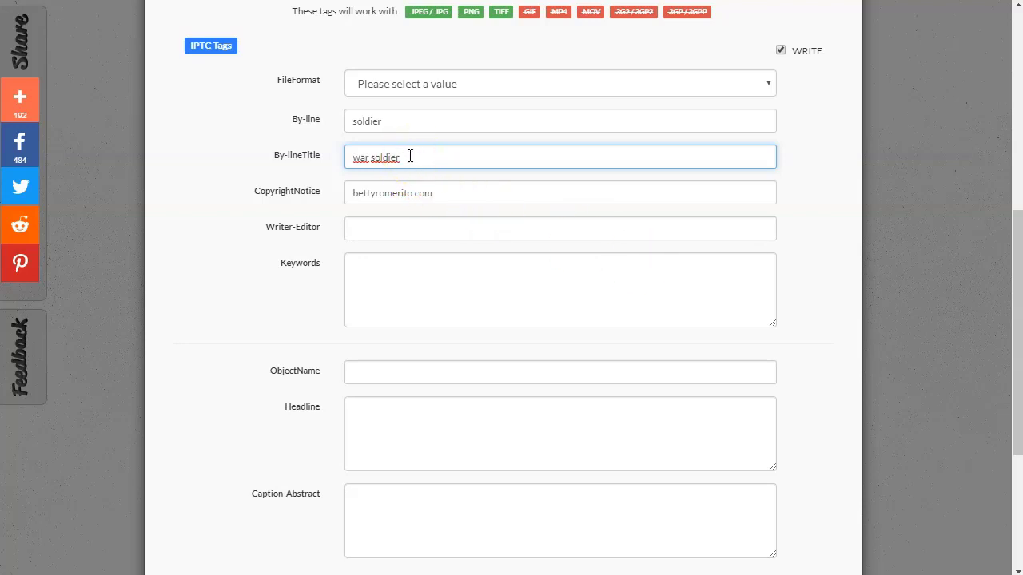
- Replace the By-line with "pildoras crecepelo" and the By-lineTitle with "crecepelo rápido"
double_click(363, 121)
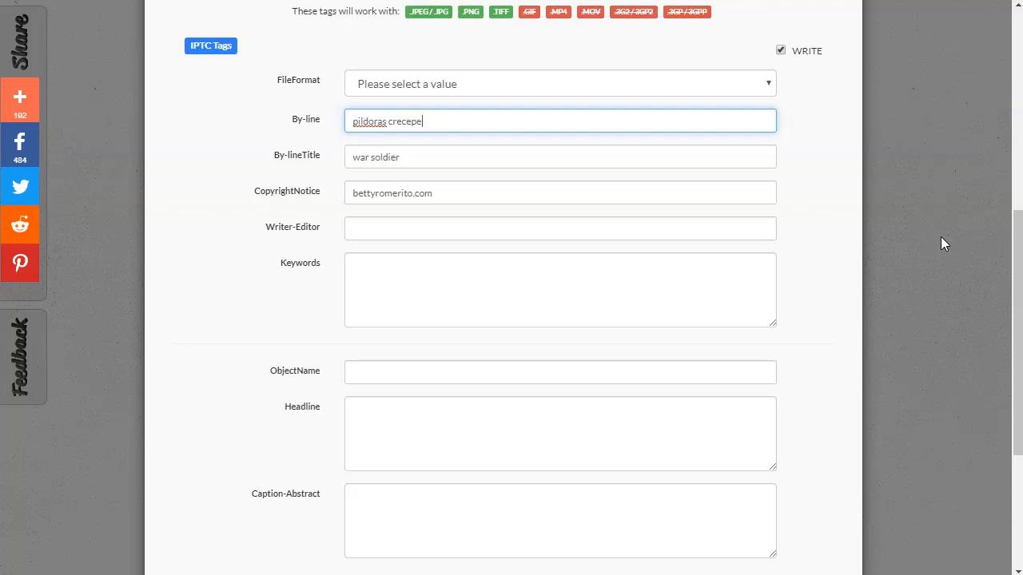
left_click_drag(399, 157, 327, 217)
type("crecepelo rapido")
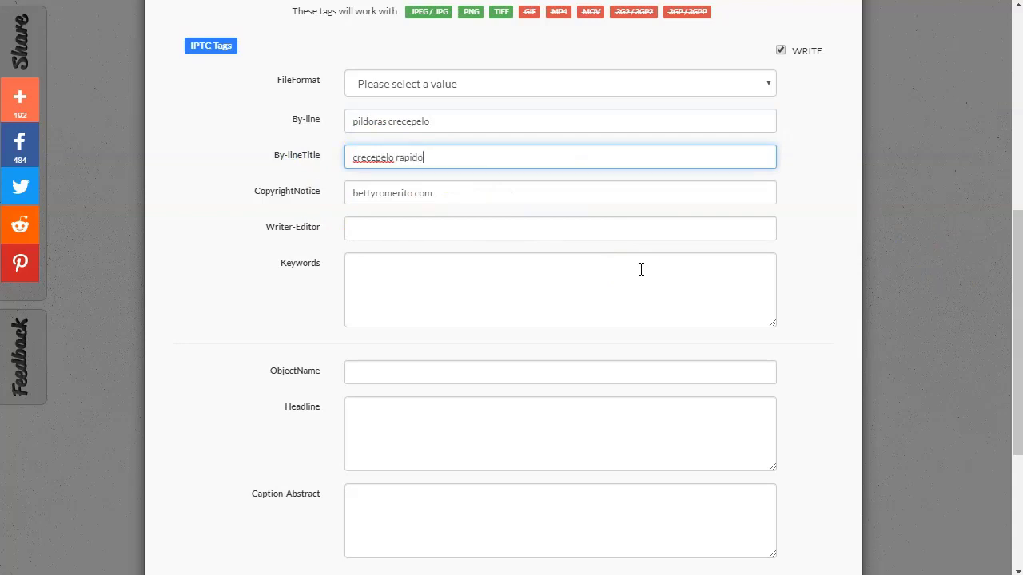
left_click(404, 158)
- Set the IPTC Keywords to "crecepelo, crecepelo rápido" and review the remaining IPTC fields, leaving Writer-Editor and ObjectName empty
left_click(422, 192)
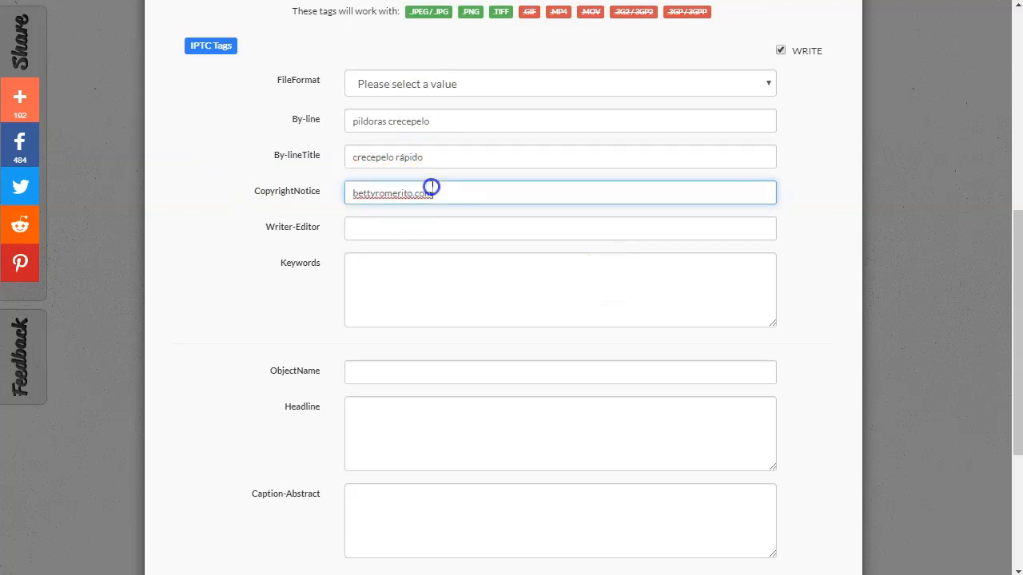
left_click(350, 191)
left_click(377, 231)
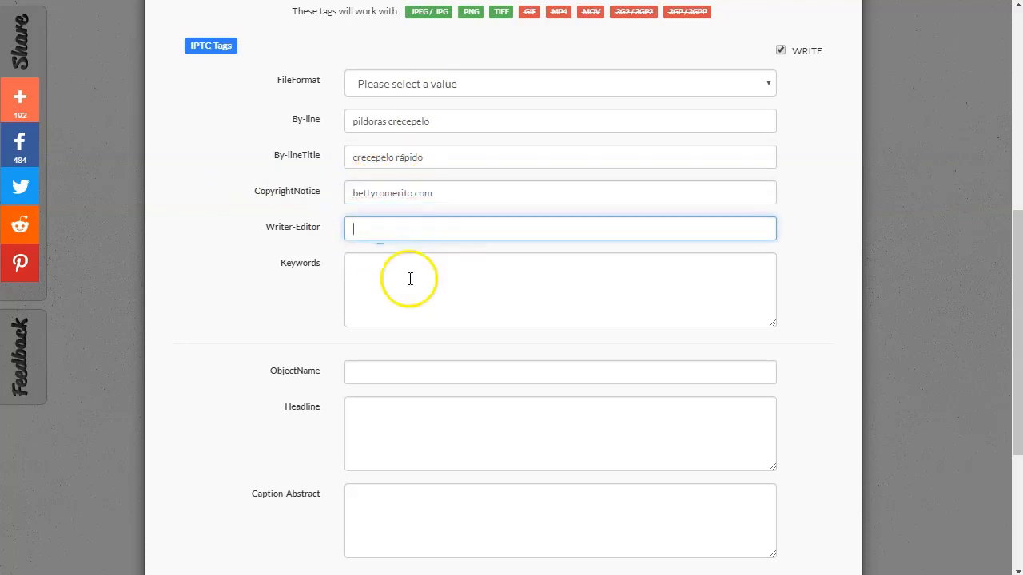
left_click(387, 273)
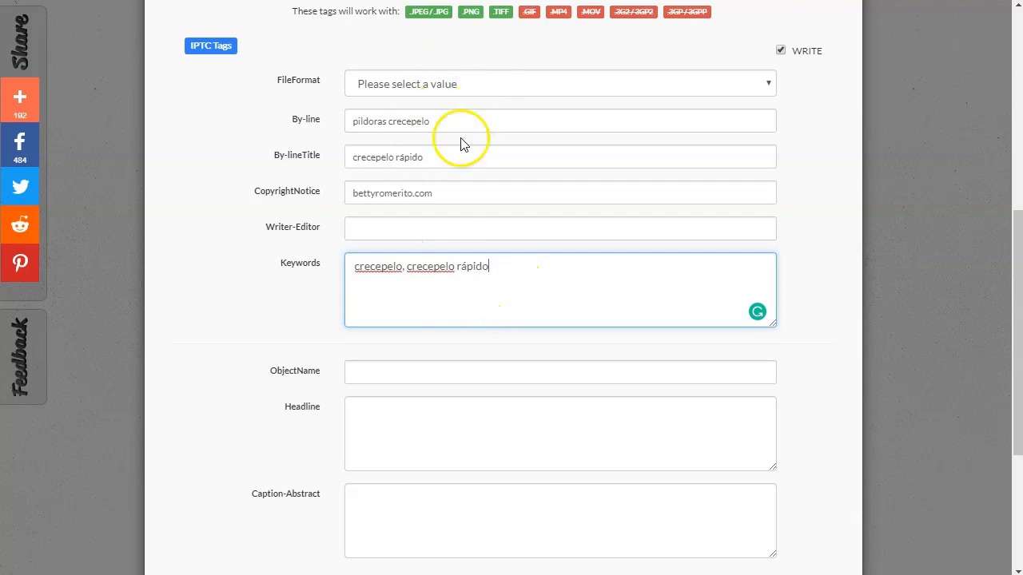
left_click(516, 263)
scroll(516, 263, "down", 1)
left_click(402, 290)
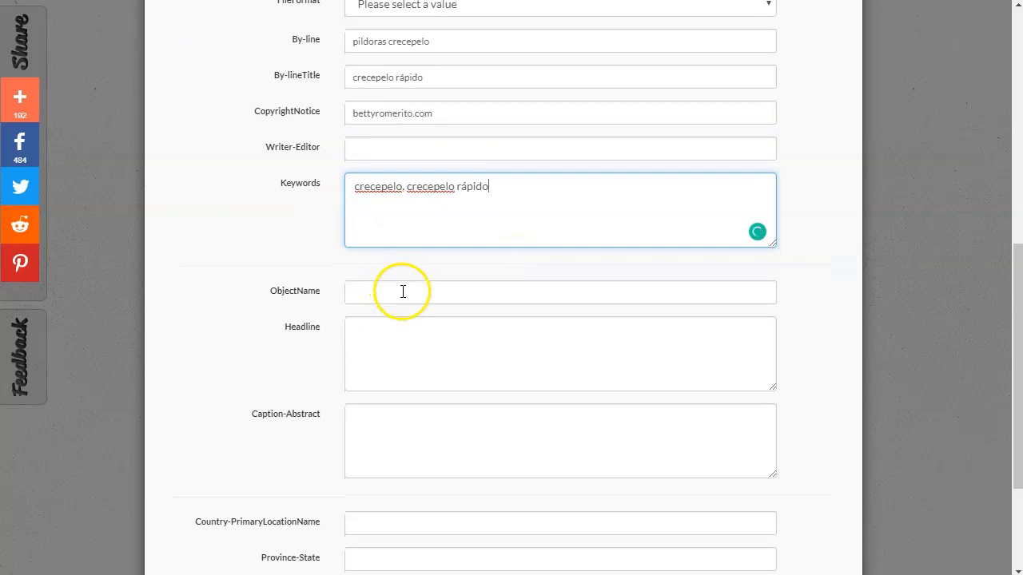
scroll(403, 292, "up", 3)
scroll(432, 284, "up", 1)
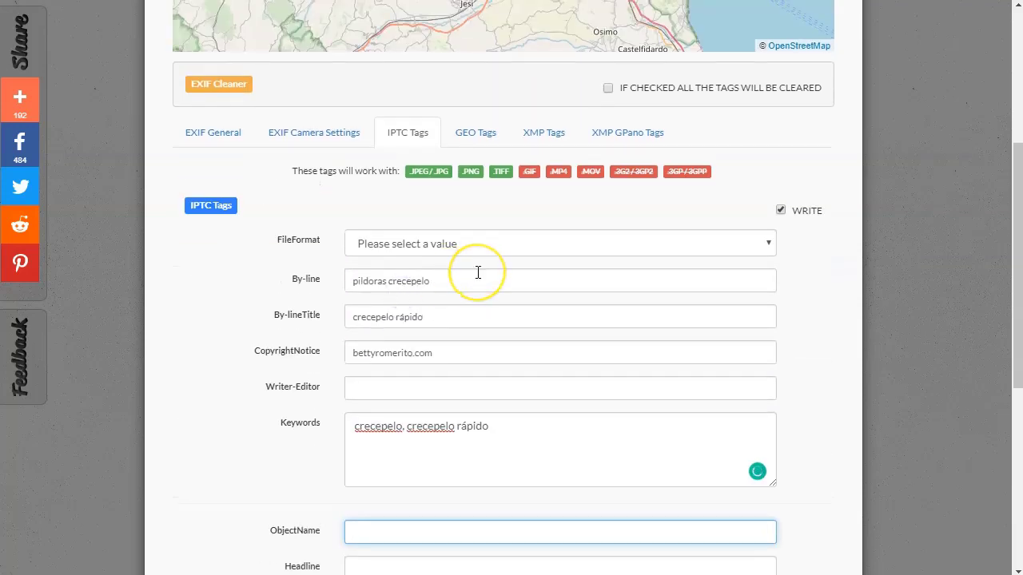
- Compare the IPTC fields with the article's list of recommended IPTC tags, including ObjectName, Headline and Caption-Abstract
left_click(487, 341)
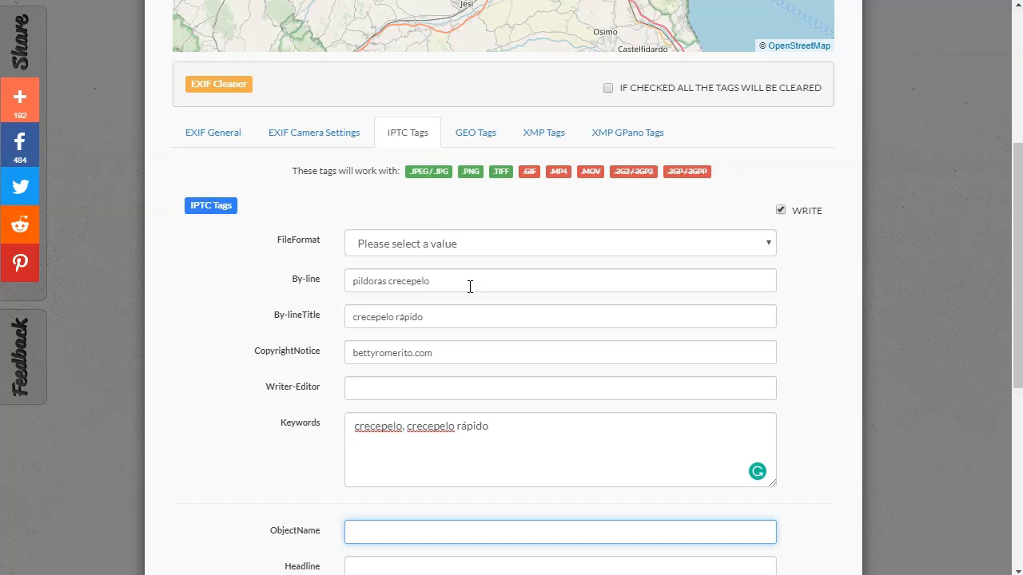
scroll(470, 286, "down", 1)
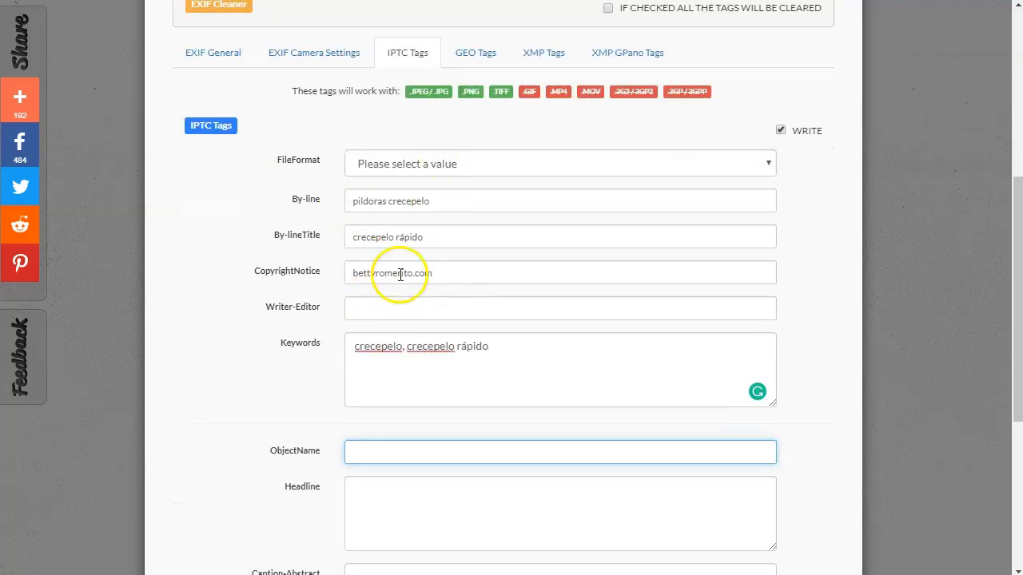
scroll(384, 284, "down", 1)
scroll(404, 285, "down", 2)
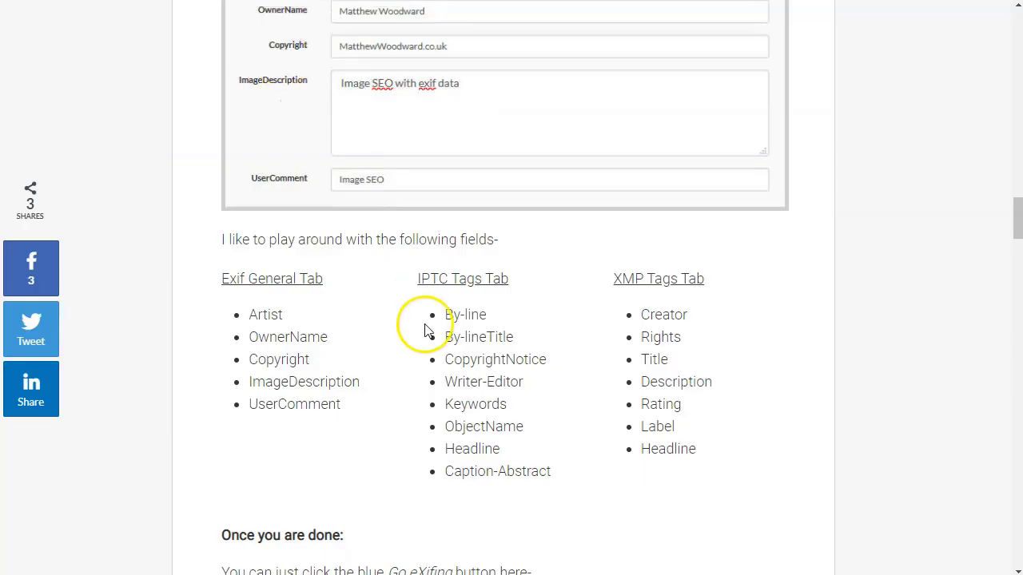
scroll(351, 361, "up", 3)
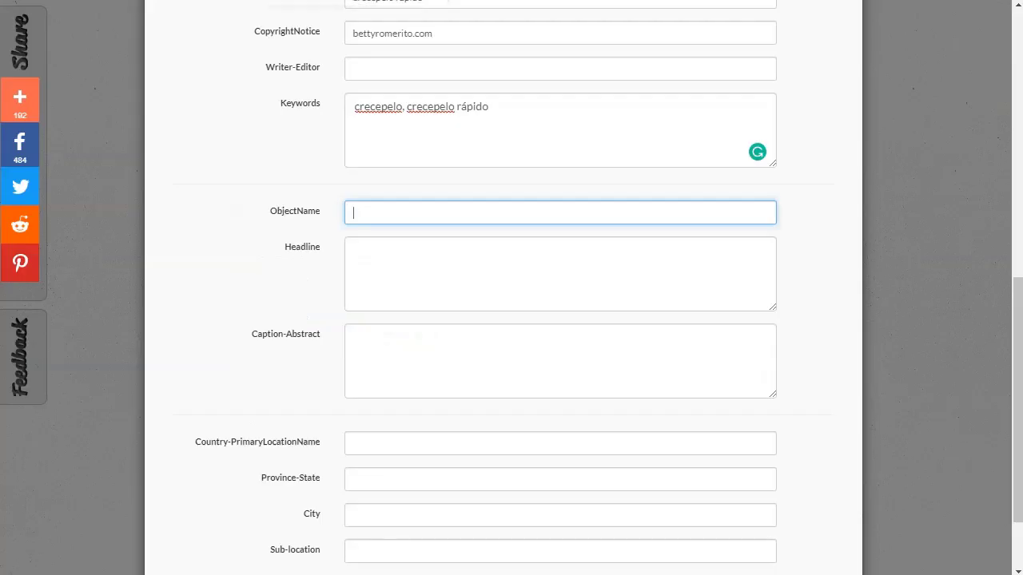
scroll(430, 345, "down", 2)
scroll(430, 345, "up", 5)
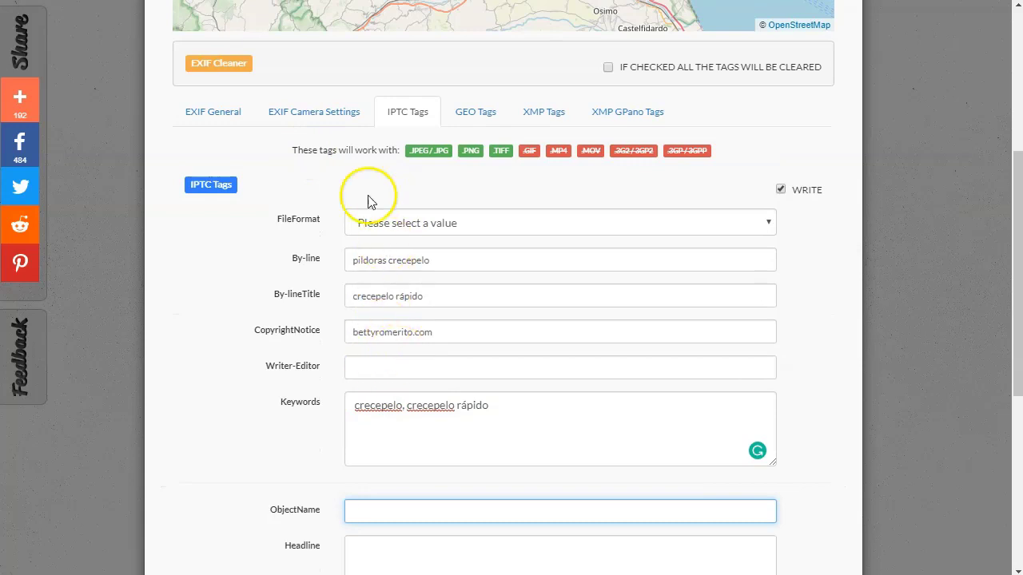
- Switch the image editor to the EXIF General tags and view the CreateDate calendar without picking a date
left_click(304, 113)
scroll(336, 176, "up", 4)
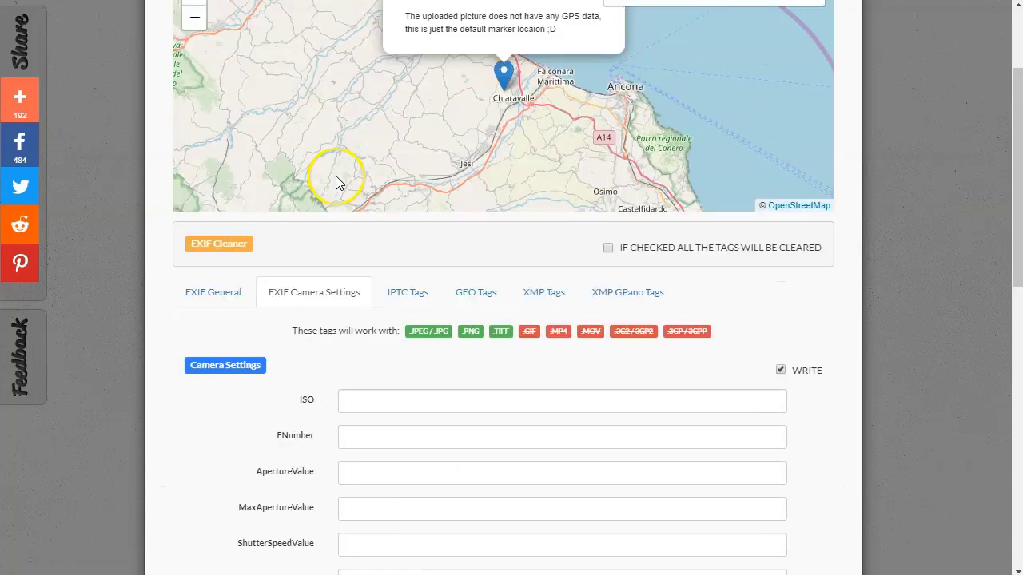
left_click(216, 324)
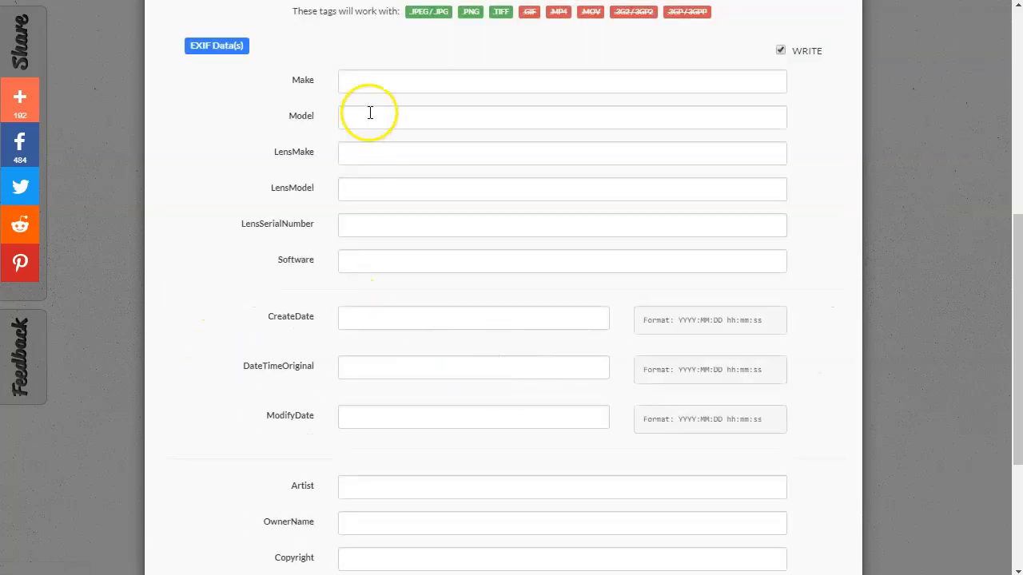
scroll(382, 324, "down", 2)
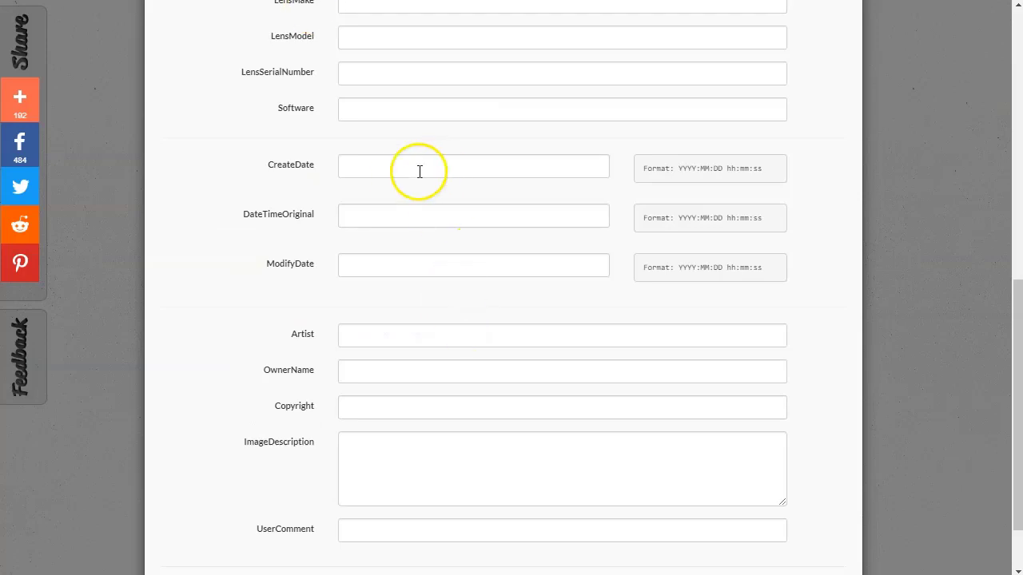
left_click(401, 163)
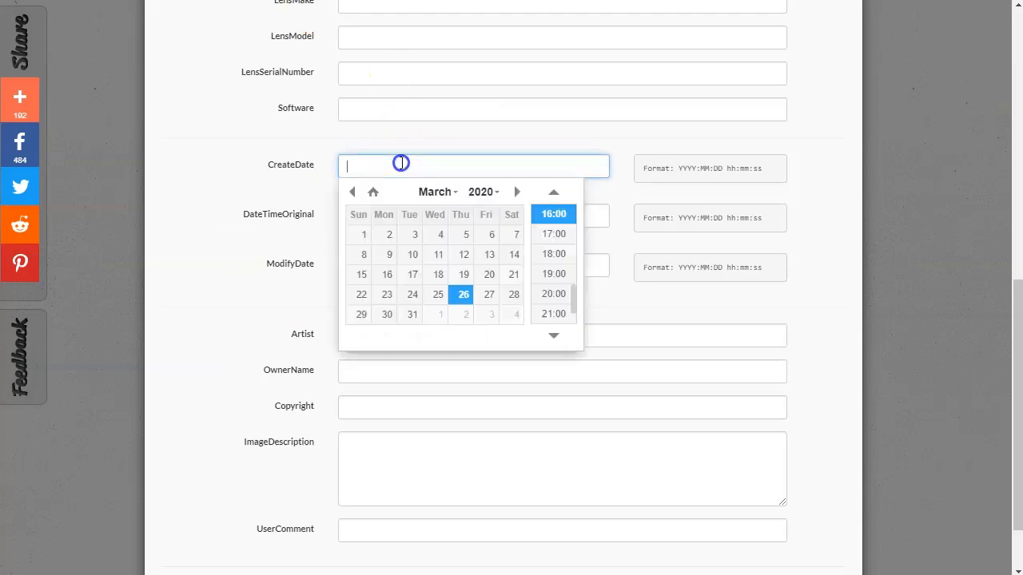
left_click(269, 201)
- Set the EXIF Artist to "crecepelo" and the OwnerName to "crecepelo rápido"
left_click(500, 336)
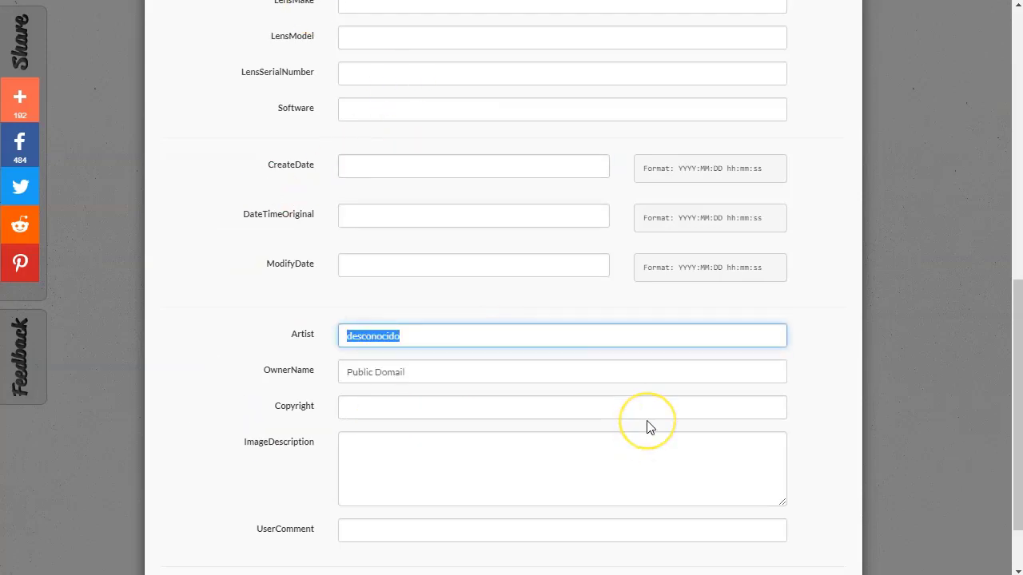
type("crecepelo")
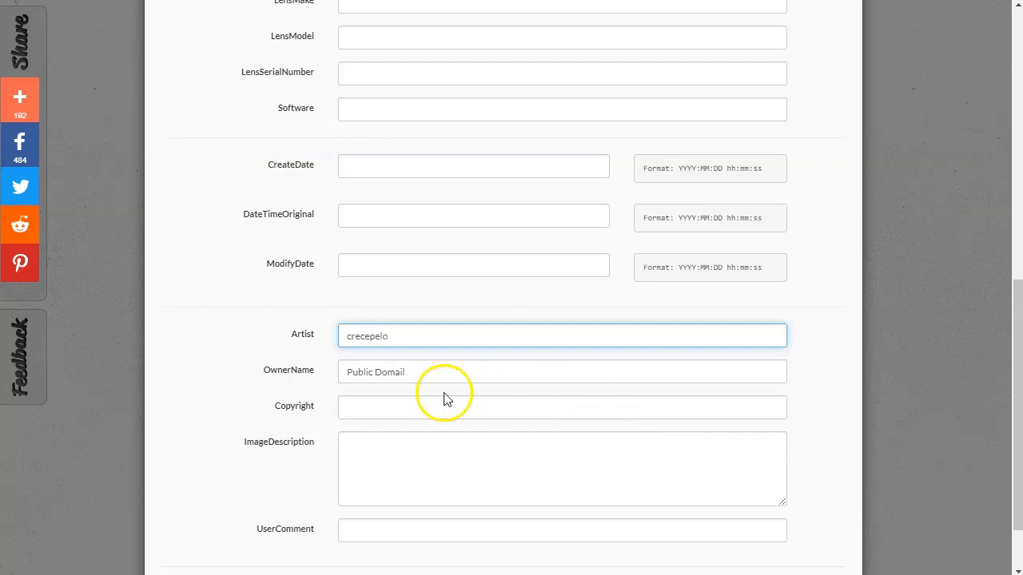
left_click(269, 370)
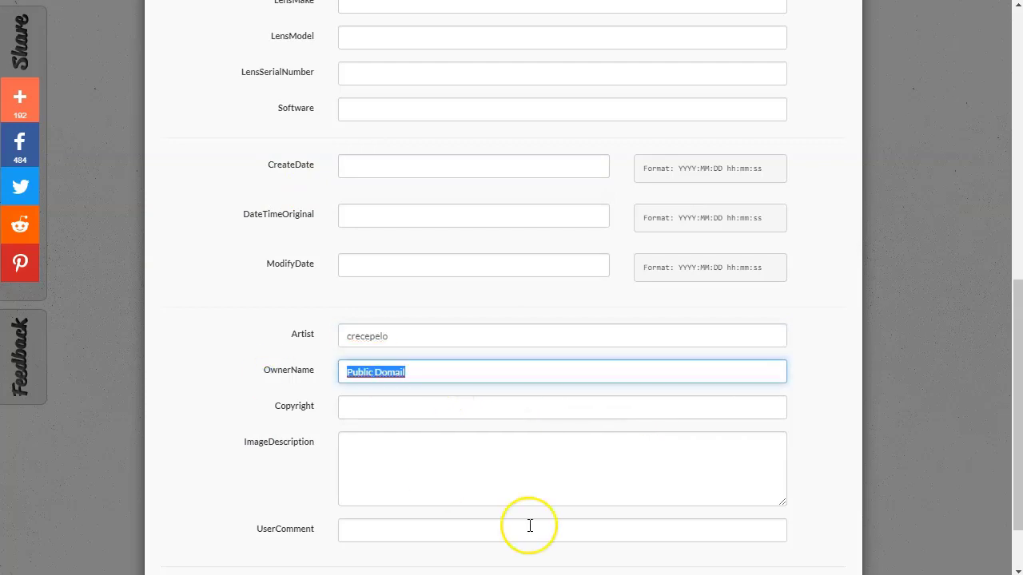
type("crecepelo rápido")
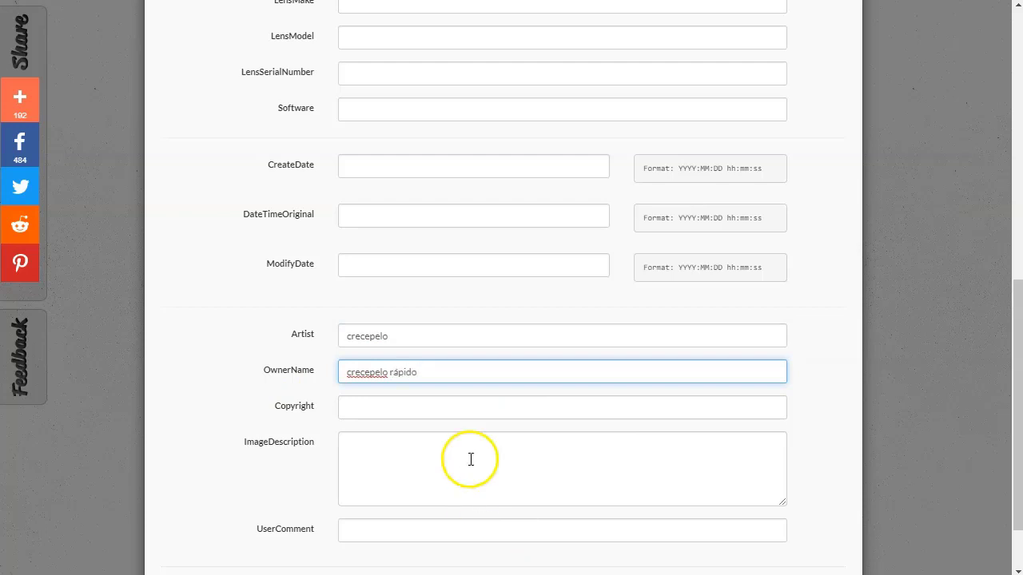
- Enter the website's domain as Copyright and "crecepelo formula mejorada y super rápido" as ImageDescription, and write the tags to the picture
left_click(436, 406)
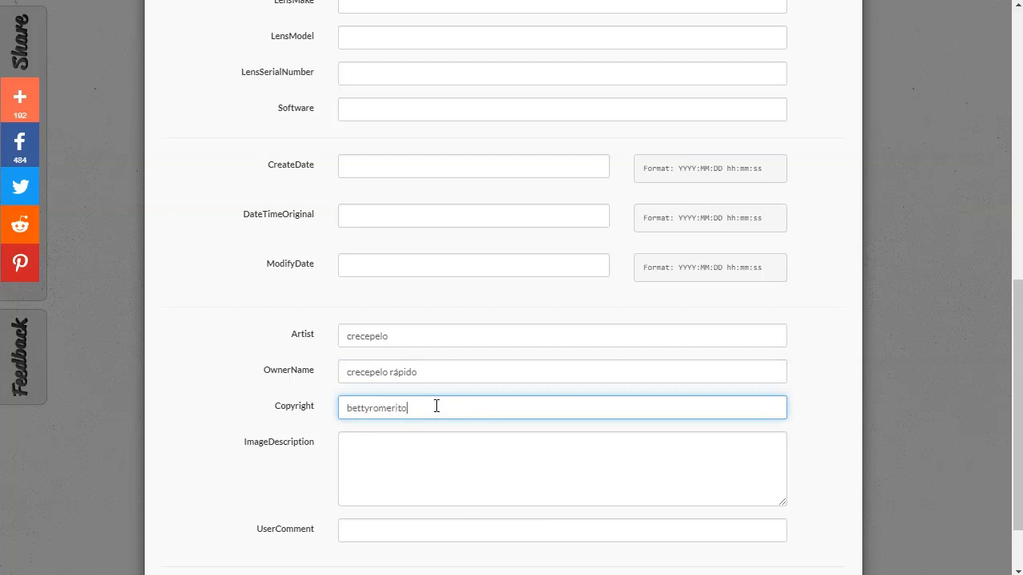
left_click(429, 440)
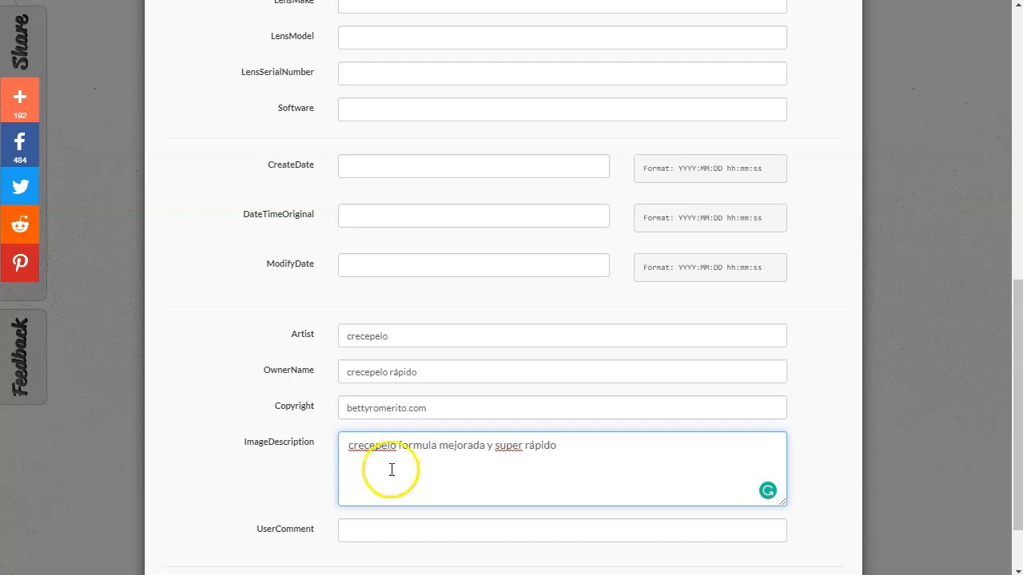
scroll(391, 470, "down", 1)
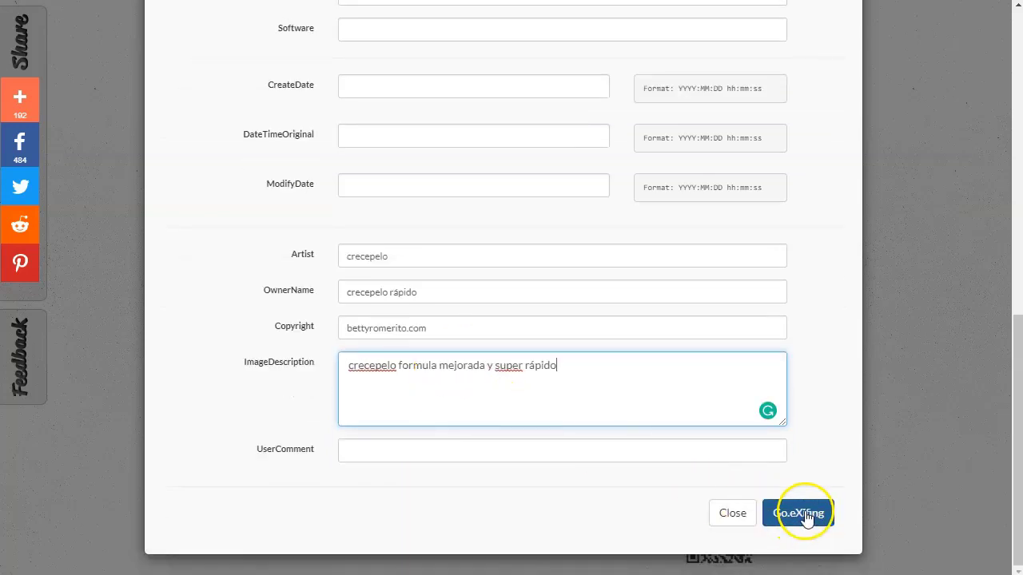
left_click(805, 517)
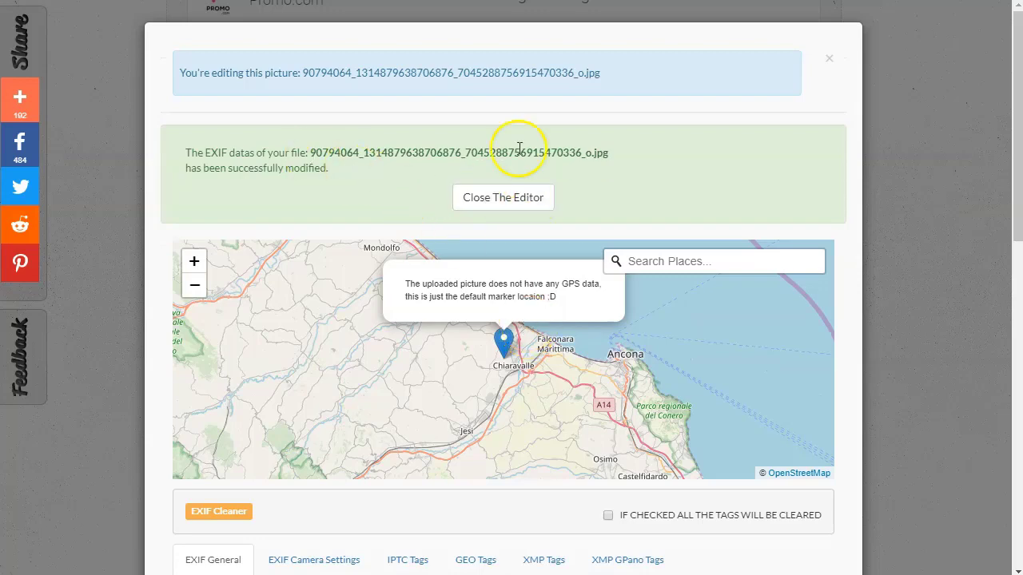
- Check the edited picture's file name, close the editor and download the modified JPG
left_click_drag(310, 72, 639, 76)
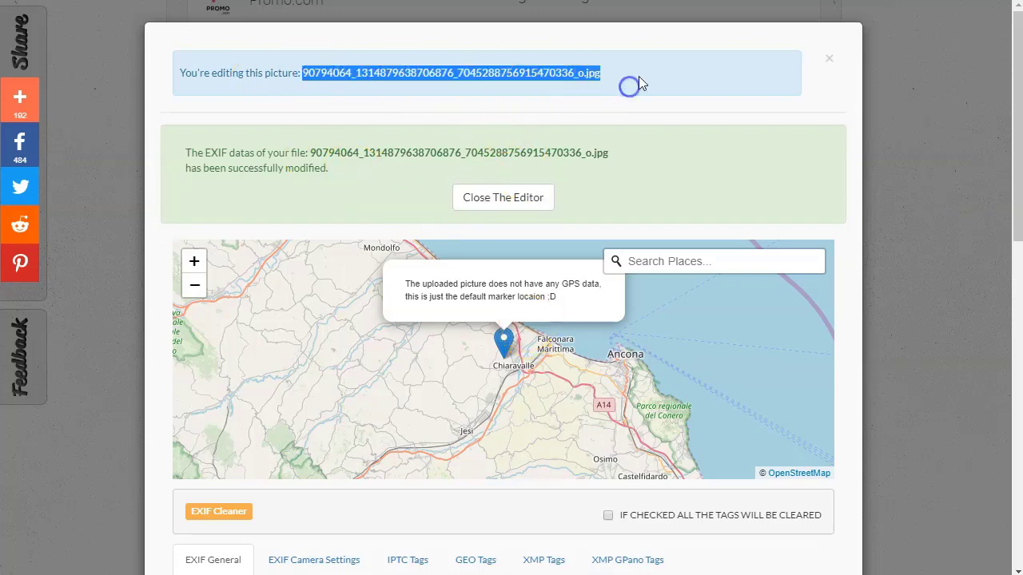
left_click(639, 75)
scroll(376, 383, "down", 3)
scroll(377, 389, "down", 7)
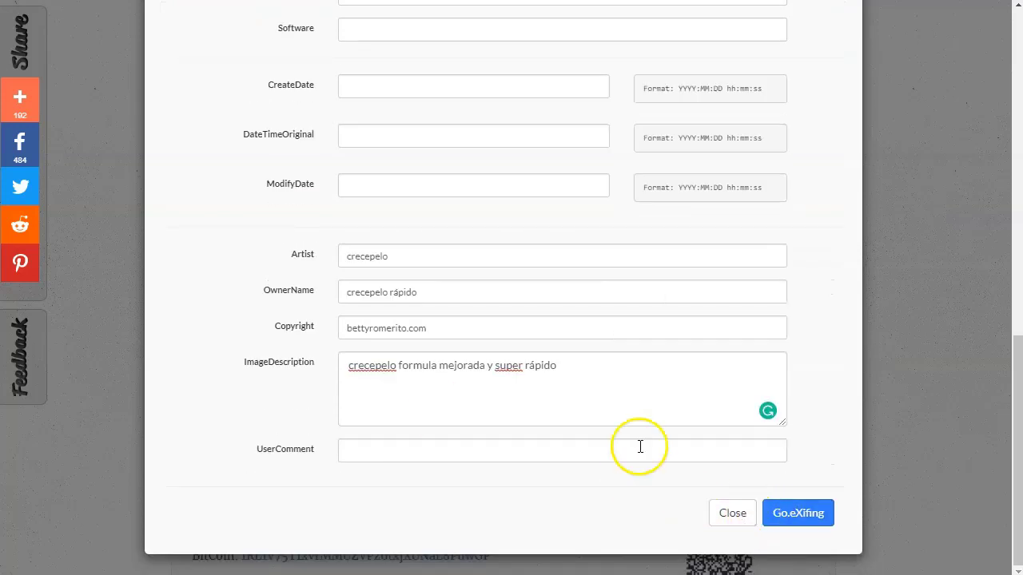
left_click(732, 514)
scroll(482, 334, "down", 2)
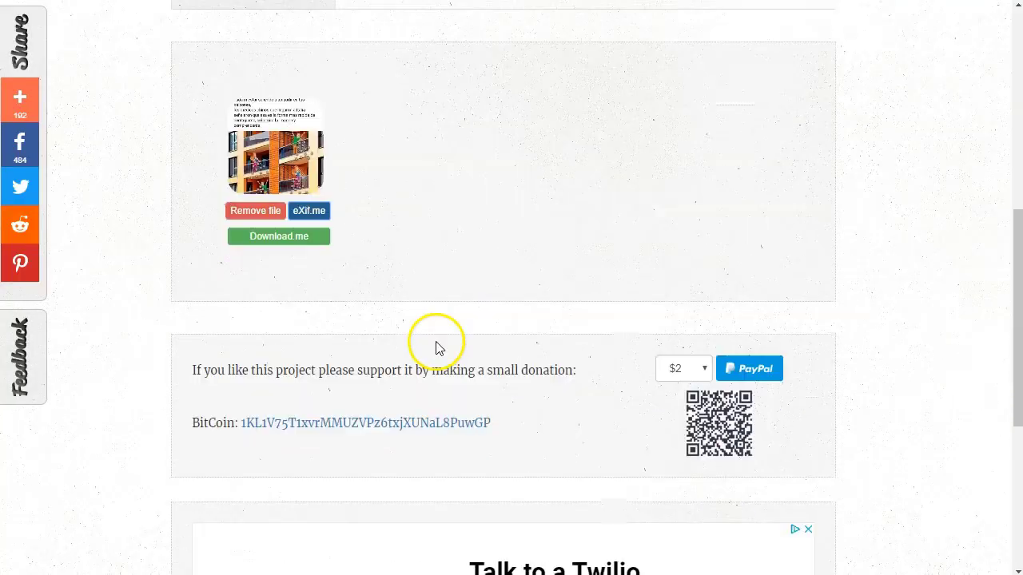
left_click(294, 210)
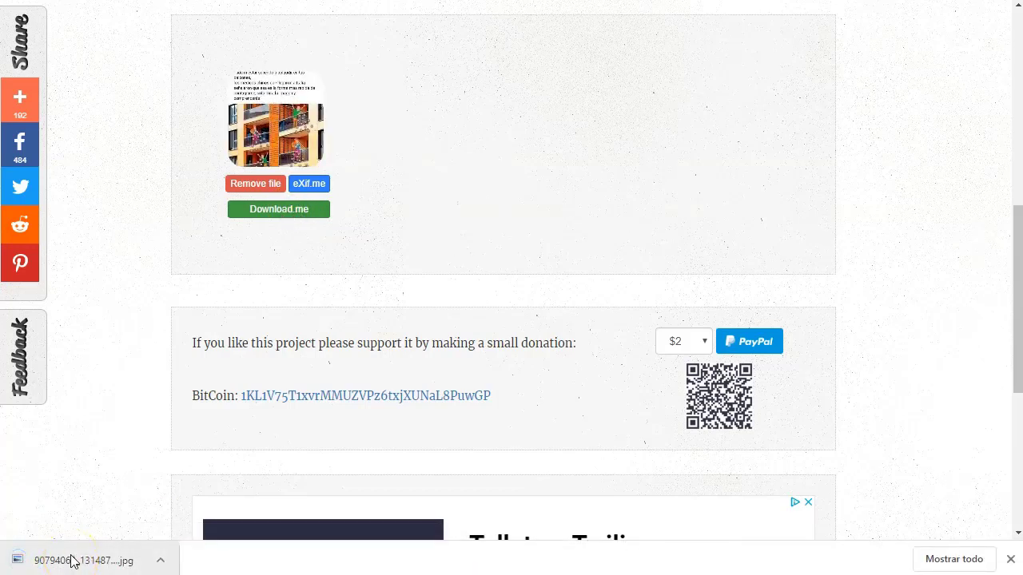
- Show the downloaded JPG in its folder and open its file properties
right_click(72, 561)
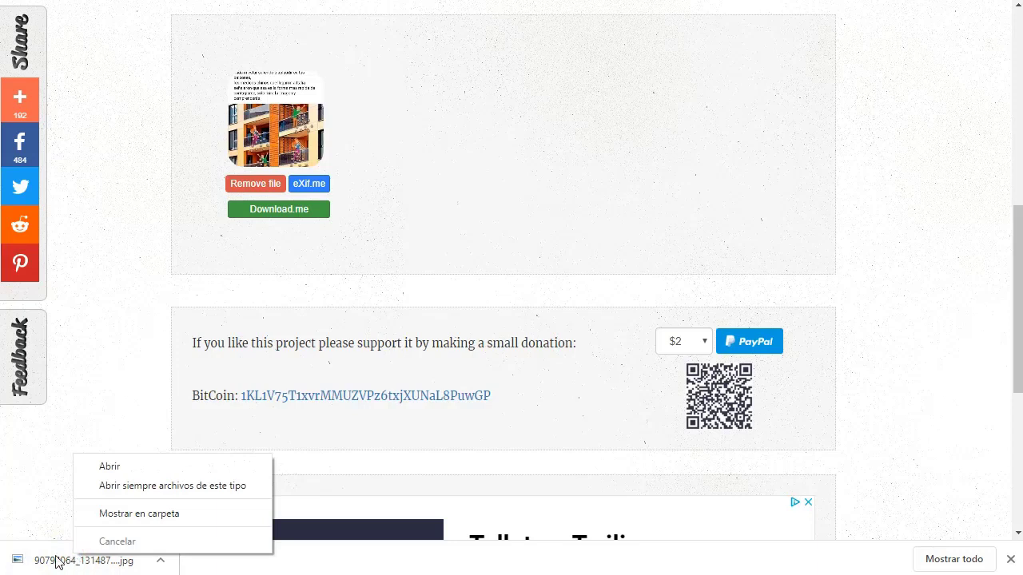
left_click(120, 467)
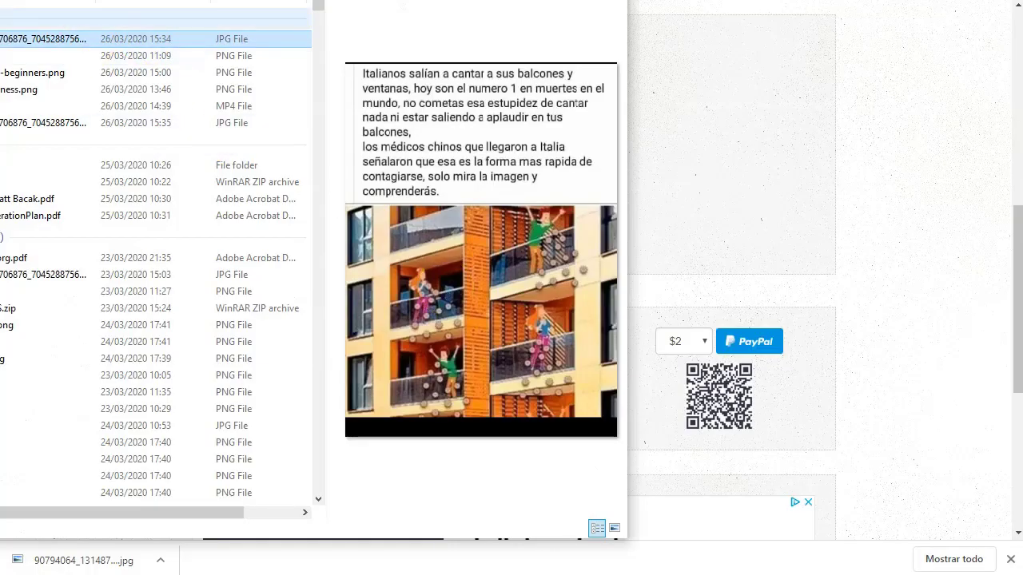
left_click(57, 42)
right_click(58, 38)
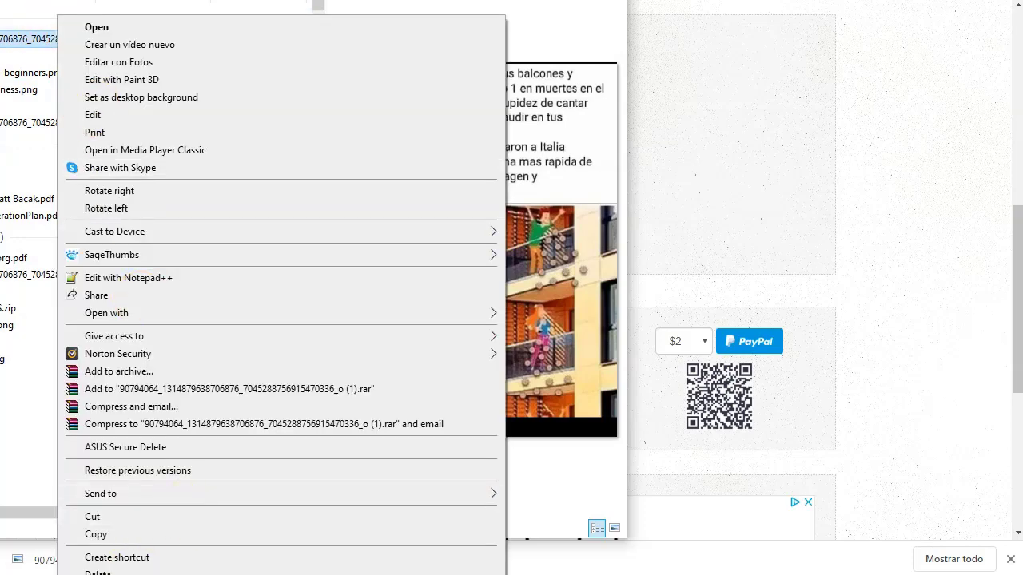
key("r")
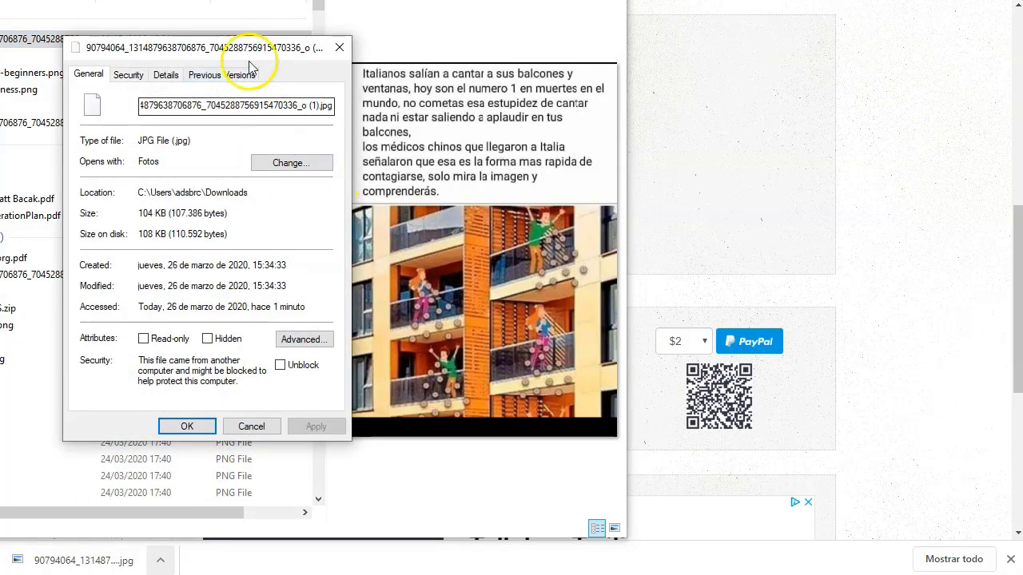
- Review the JPG's detailed properties, including title, subject, tags, authors and copyright, and close them without changes
left_click(166, 75)
left_click_drag(218, 45, 326, 69)
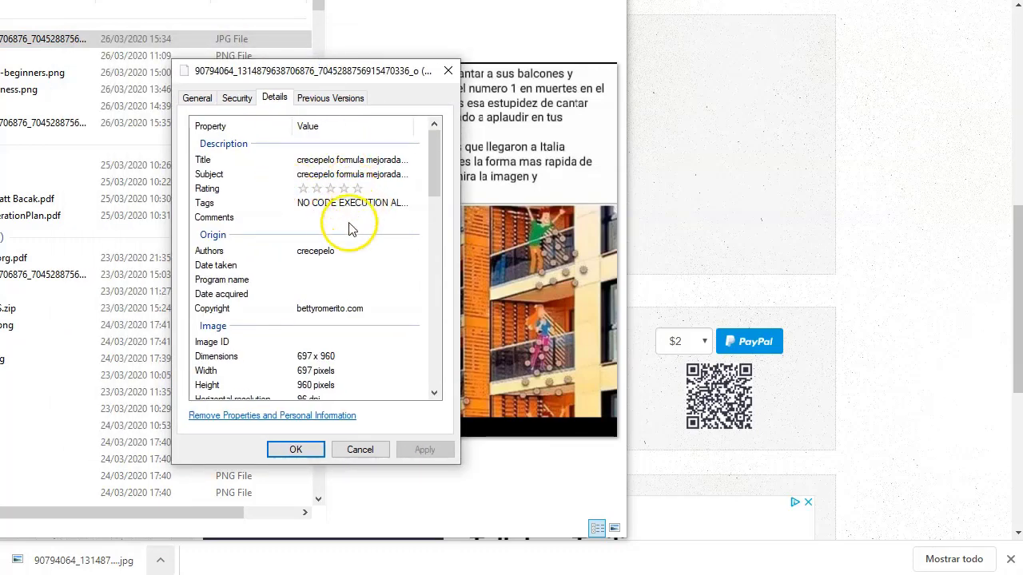
scroll(327, 315, "down", 2)
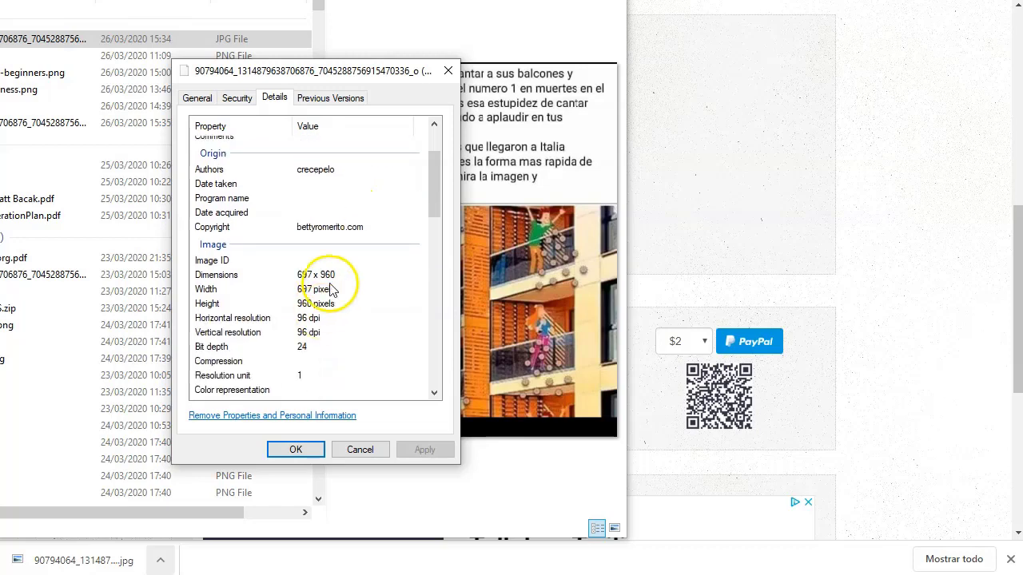
scroll(338, 290, "up", 2)
left_click(360, 449)
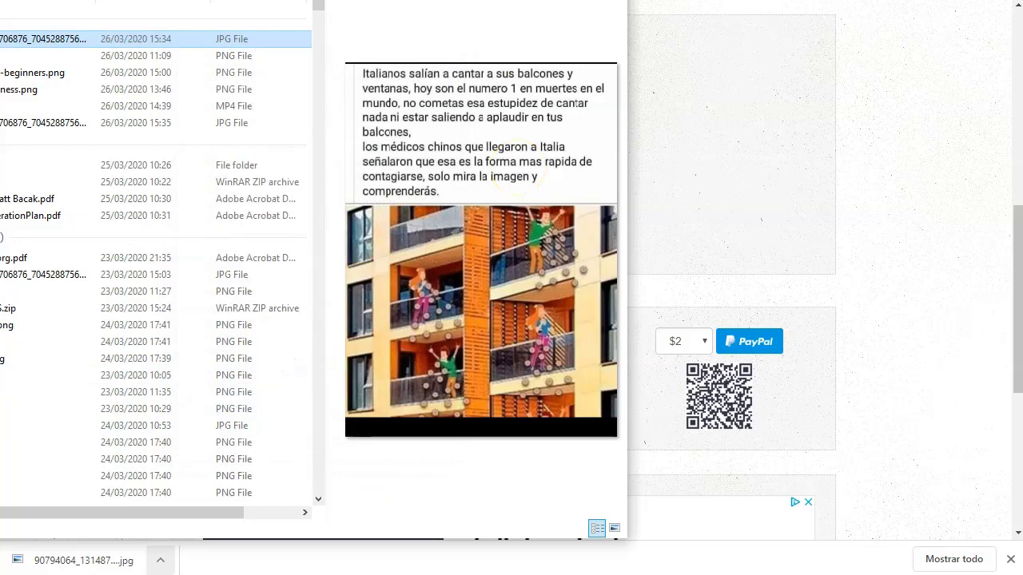
- Close the folder window, switch to the WP Image Rankr sales page and read its feature list
key("alt+F4")
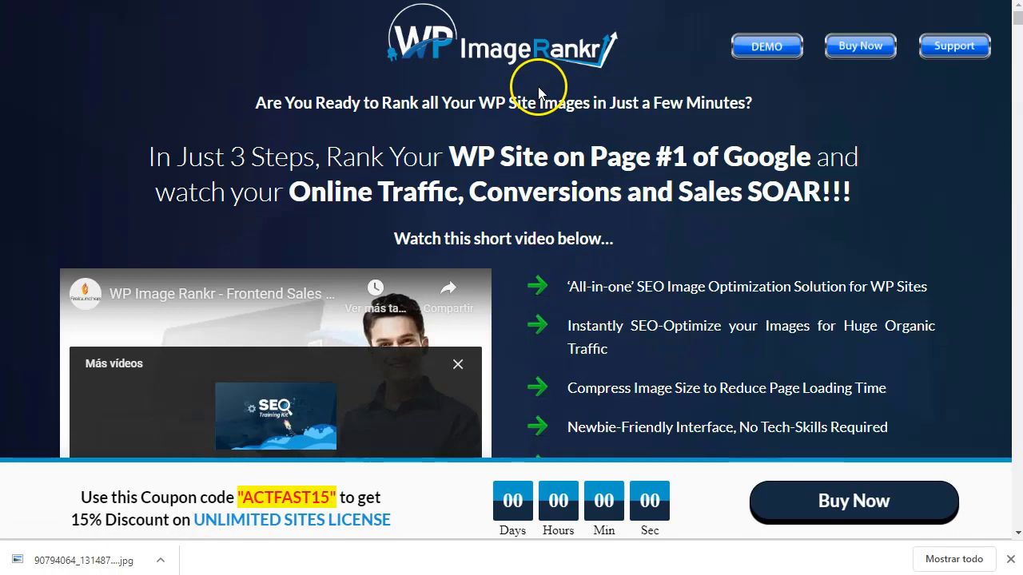
scroll(521, 226, "down", 2)
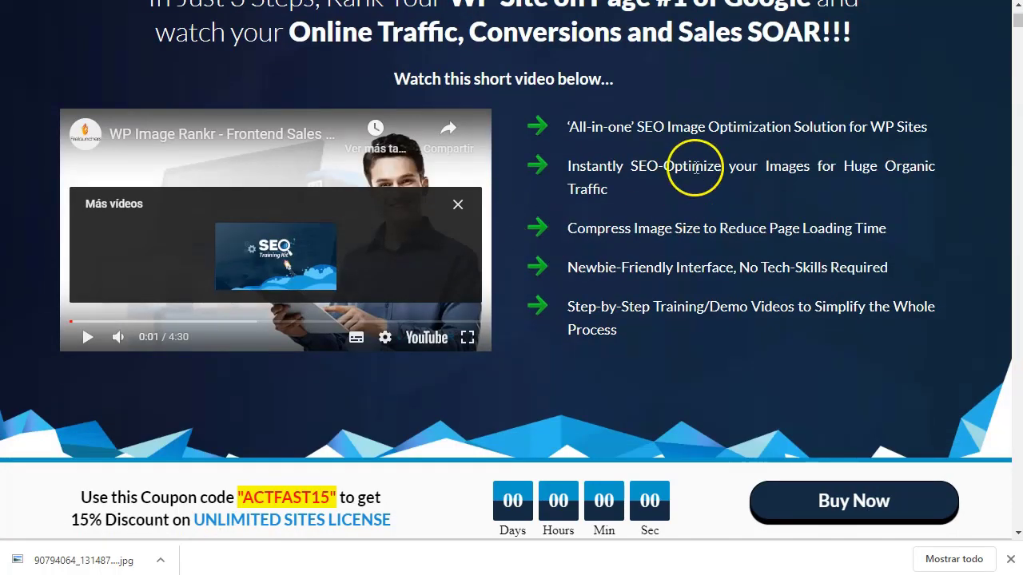